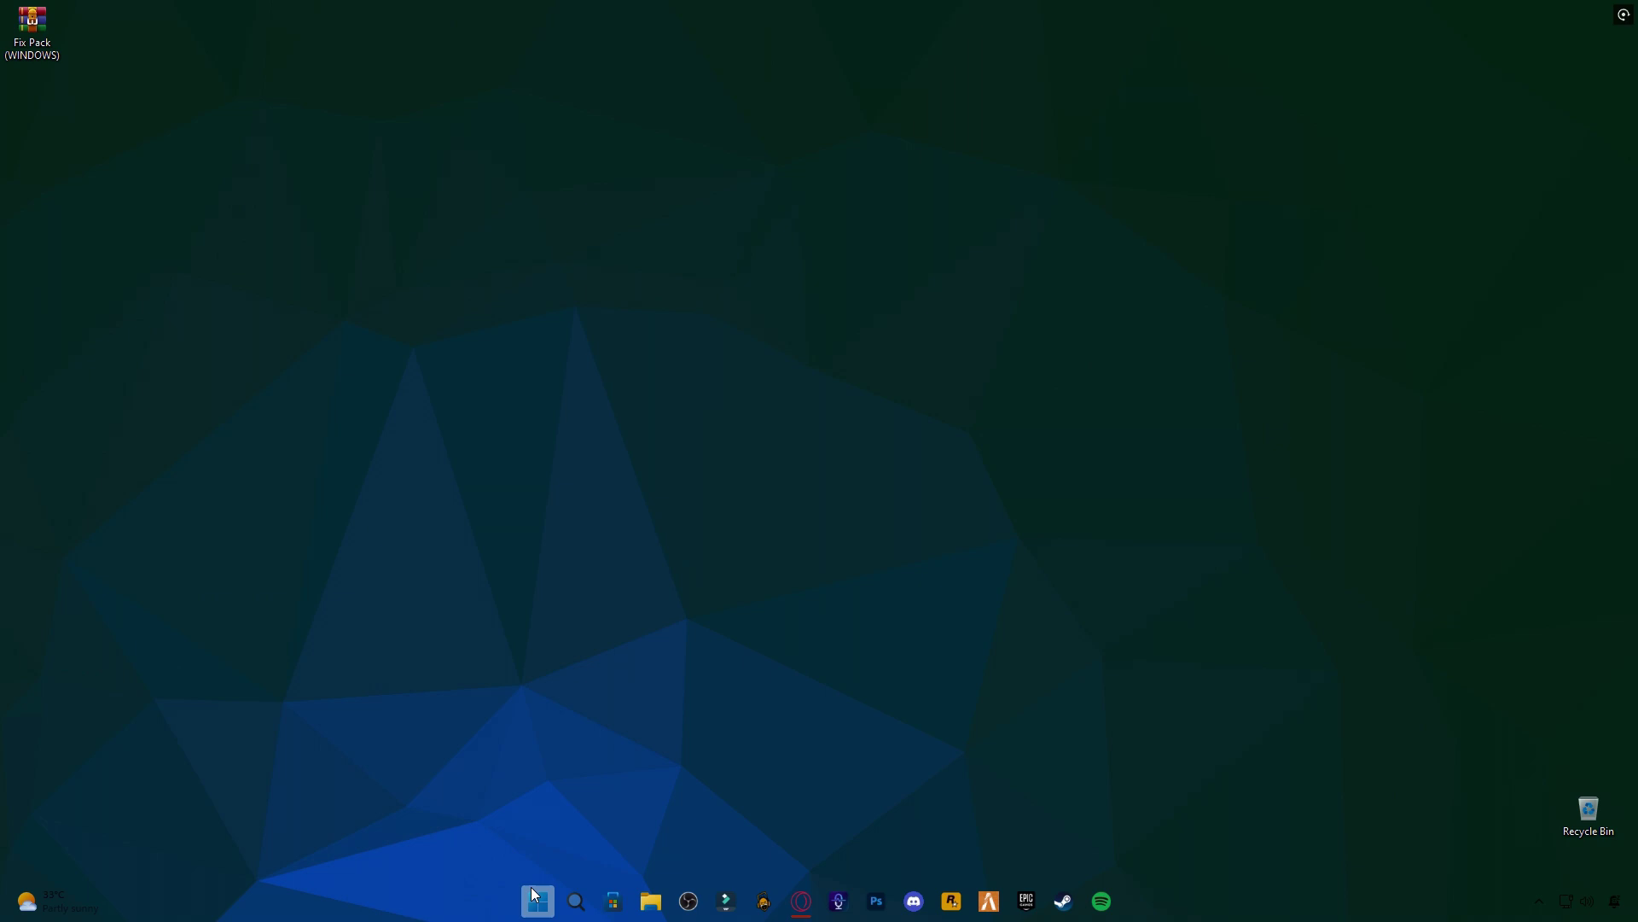
Open the Windows Temp folder with the Run command "temp" and maximize its window.
{"action": "right_click", "coordinate": [557, 909]}
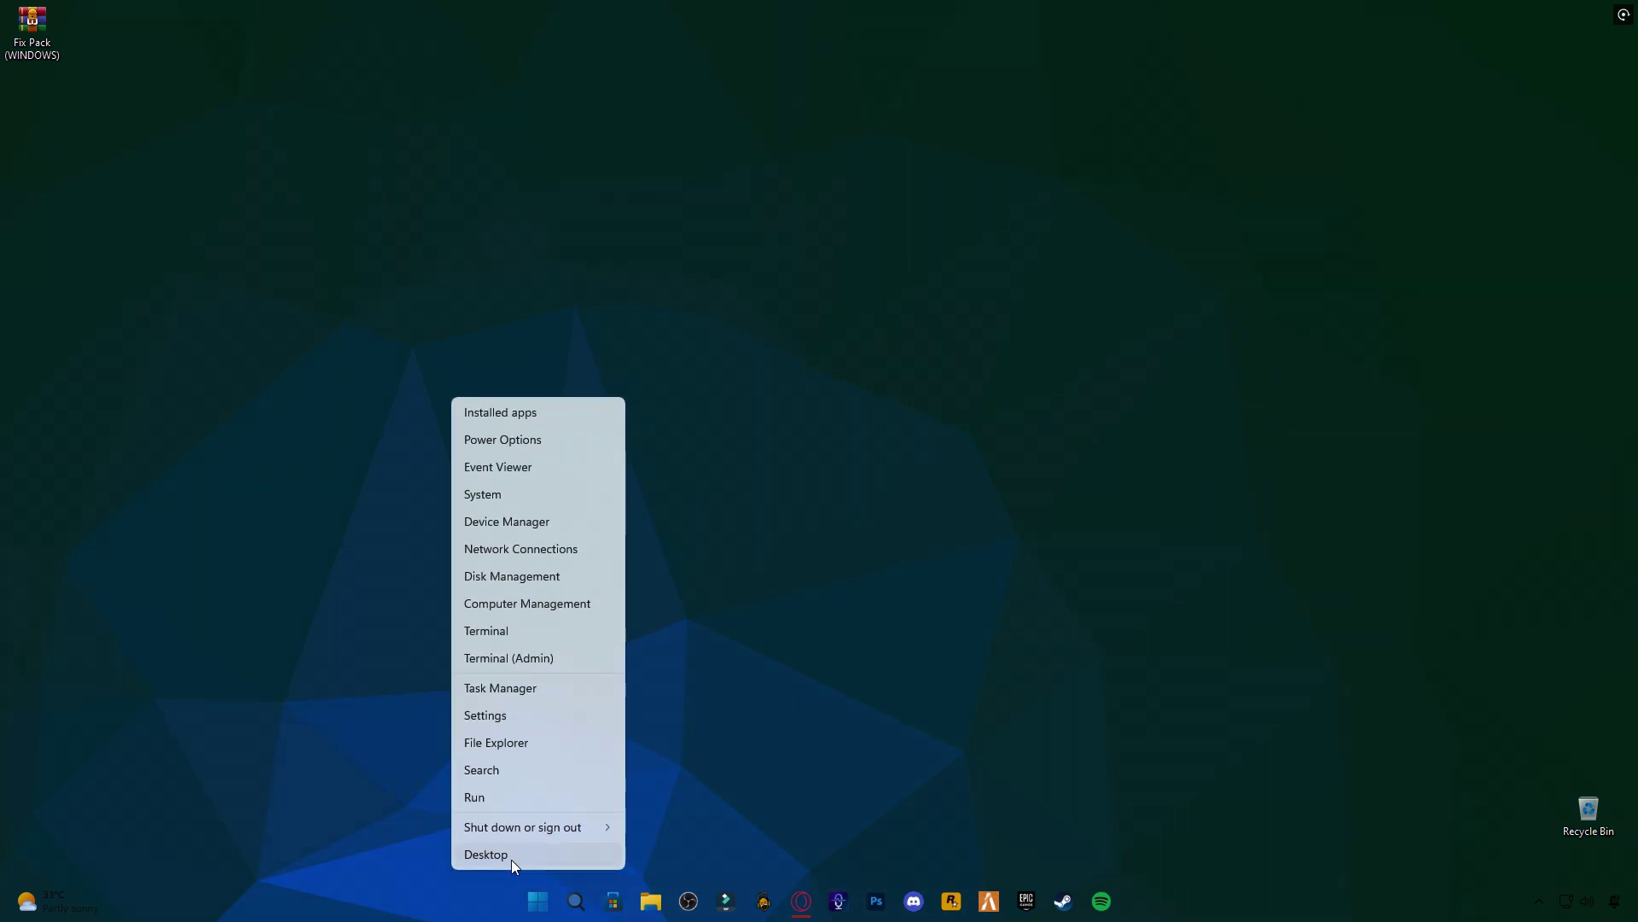
{"action": "left_click", "coordinate": [474, 797]}
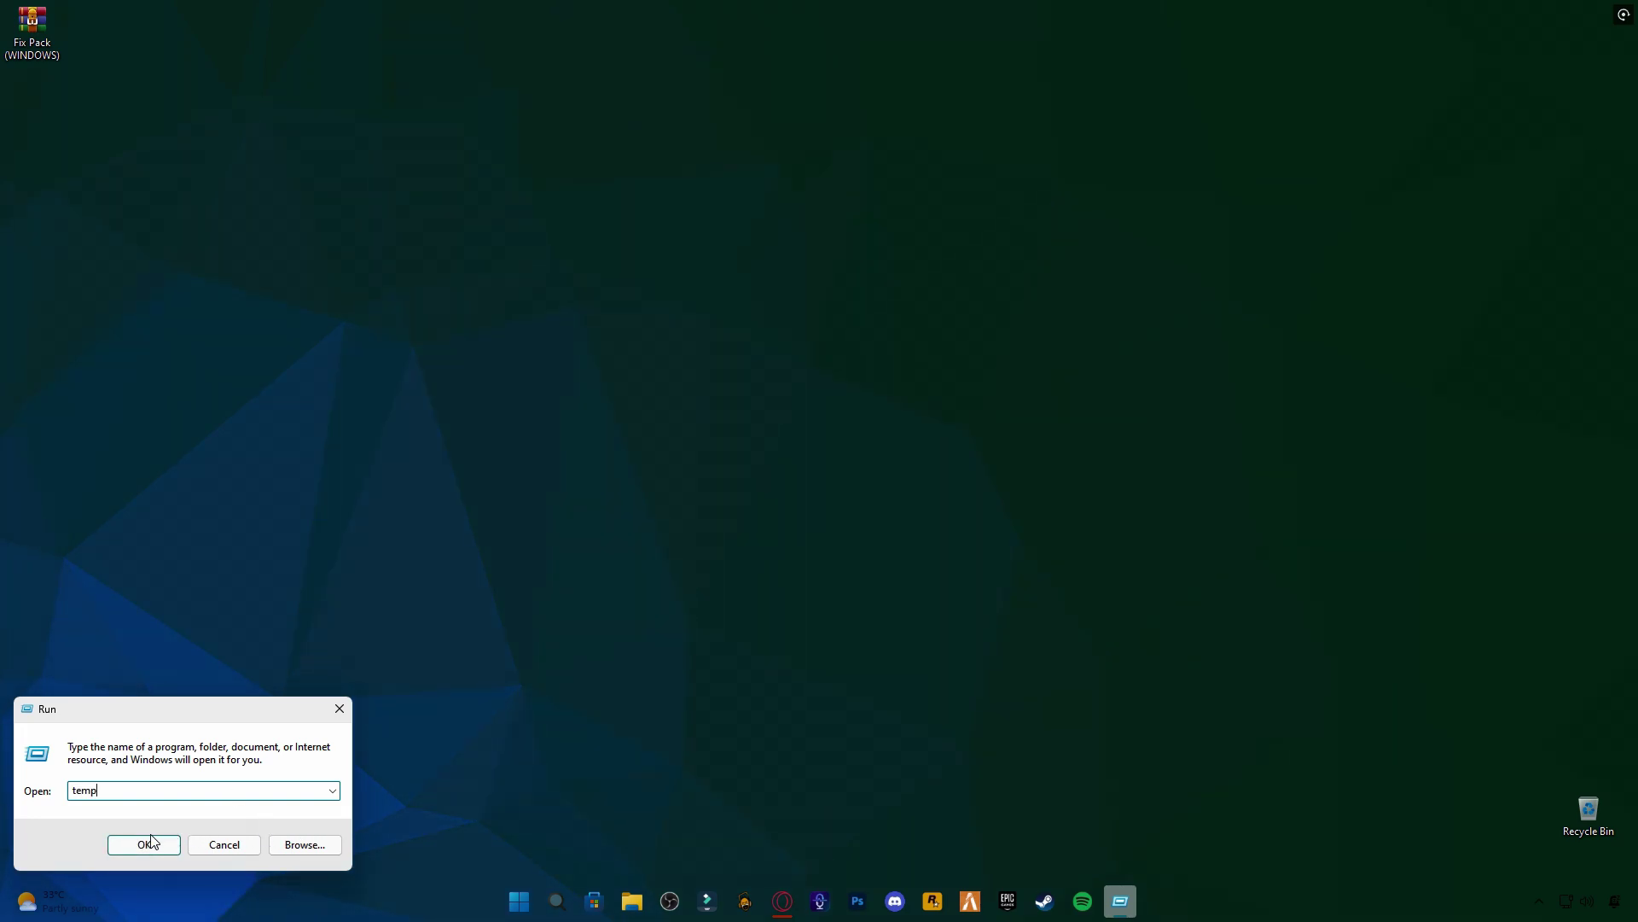
{"action": "left_click", "coordinate": [152, 842]}
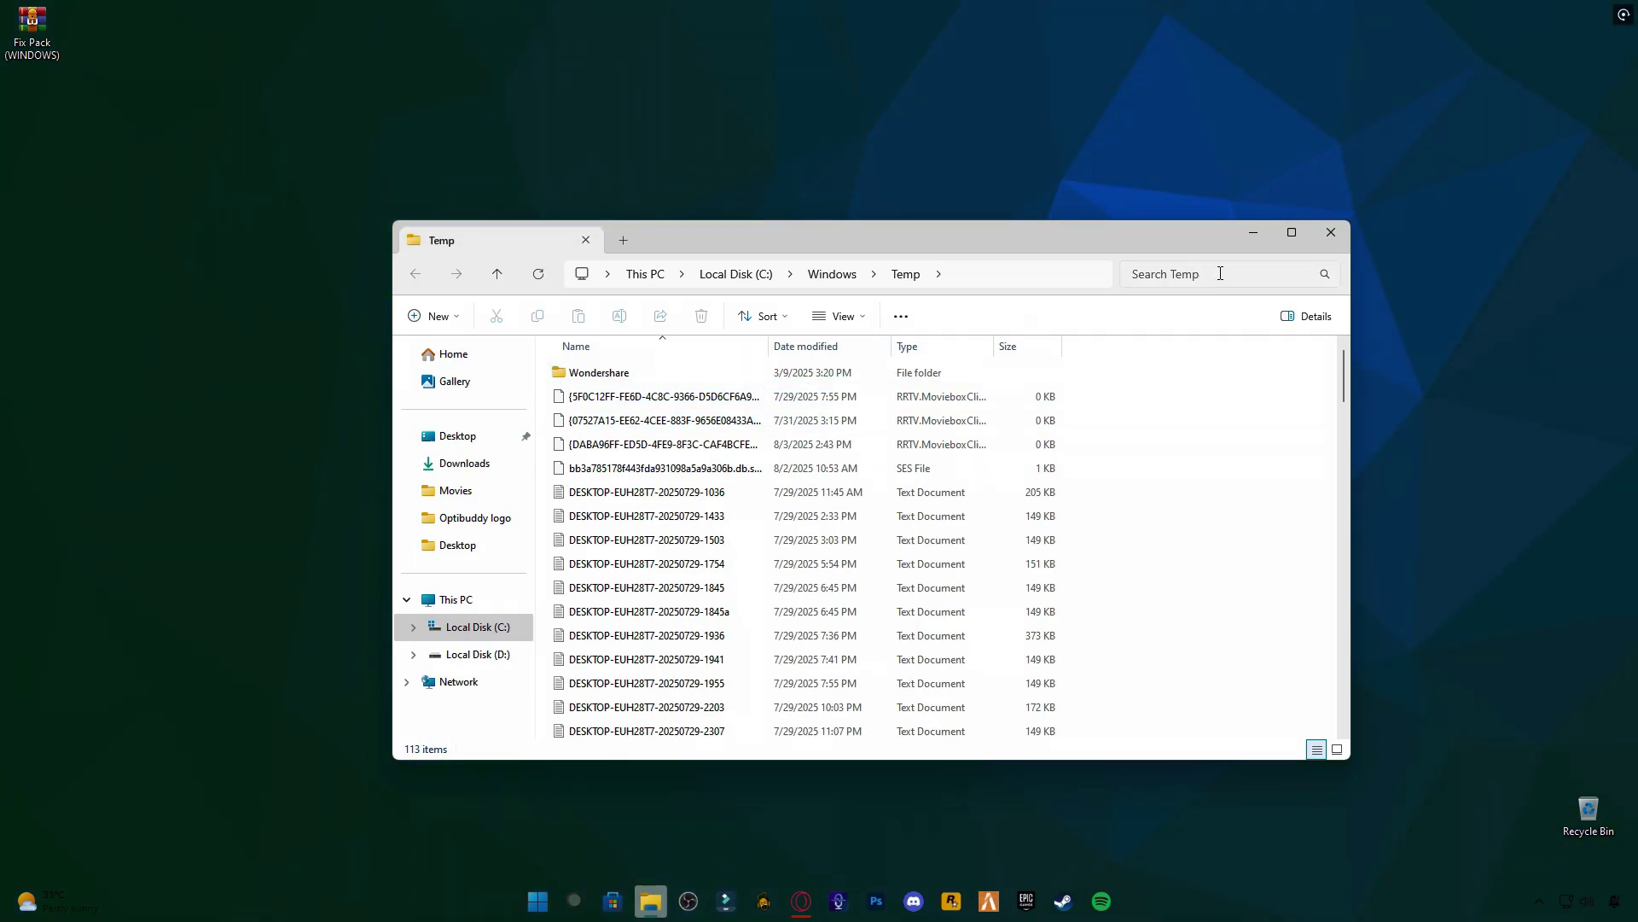
{"action": "left_click", "coordinate": [1292, 233]}
Delete everything in the Windows Temp folder, skipping all items in use, and close the folder window.
{"action": "left_click_drag", "start_coordinate": [642, 162], "coordinate": [170, 200]}
{"action": "left_click_drag", "start_coordinate": [750, 142], "coordinate": [165, 887]}
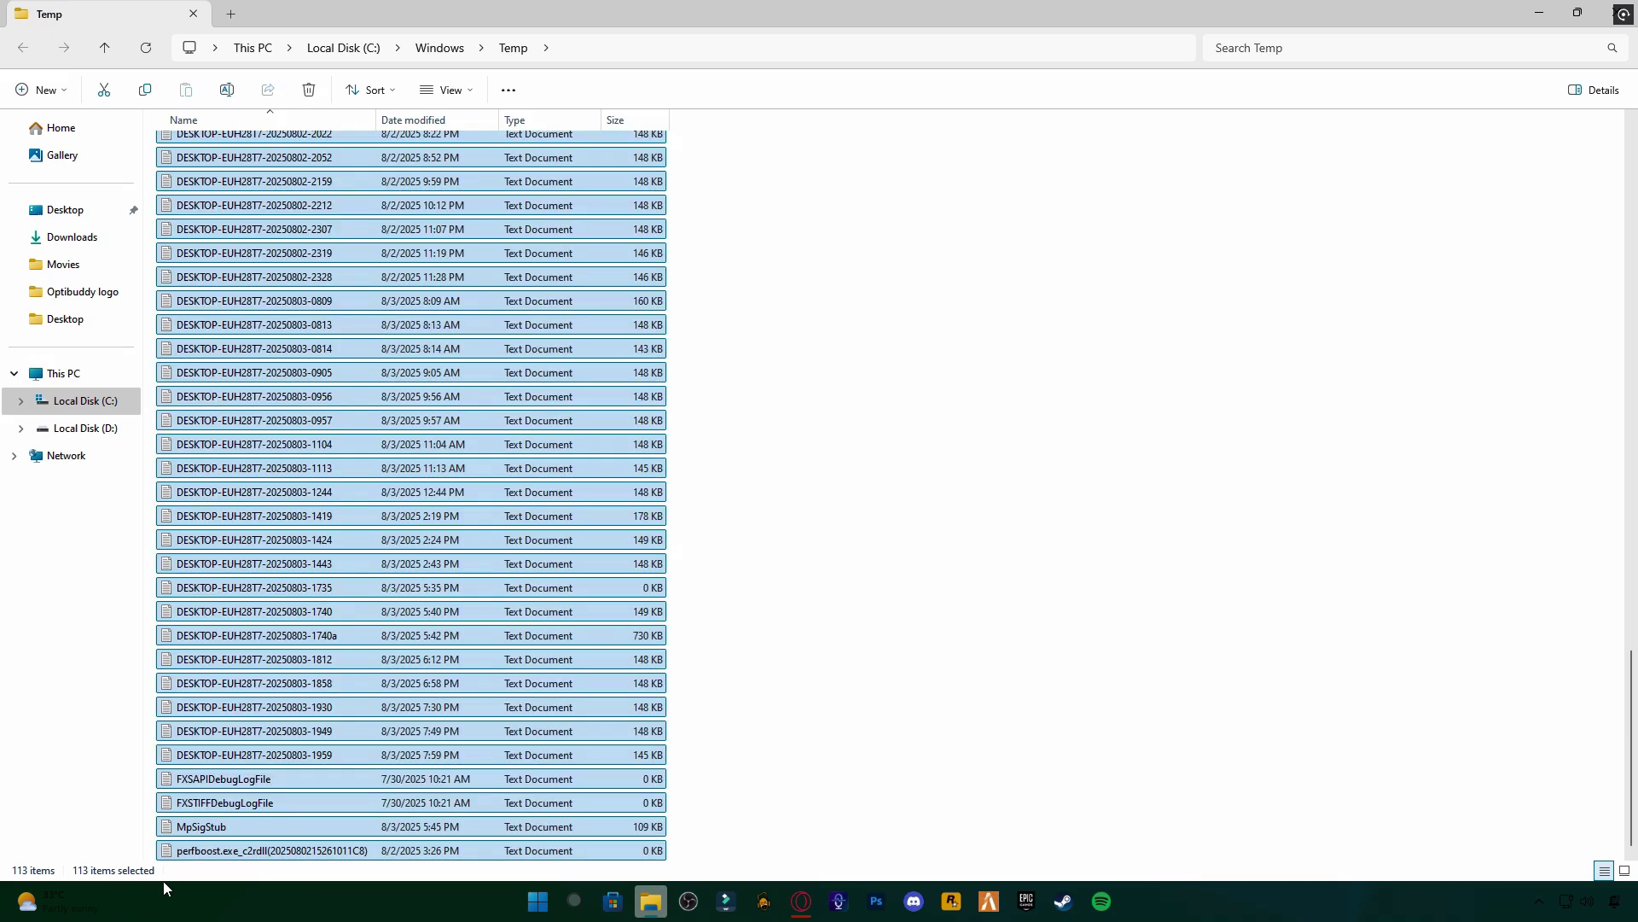
{"action": "right_click", "coordinate": [265, 611]}
{"action": "left_click", "coordinate": [388, 622]}
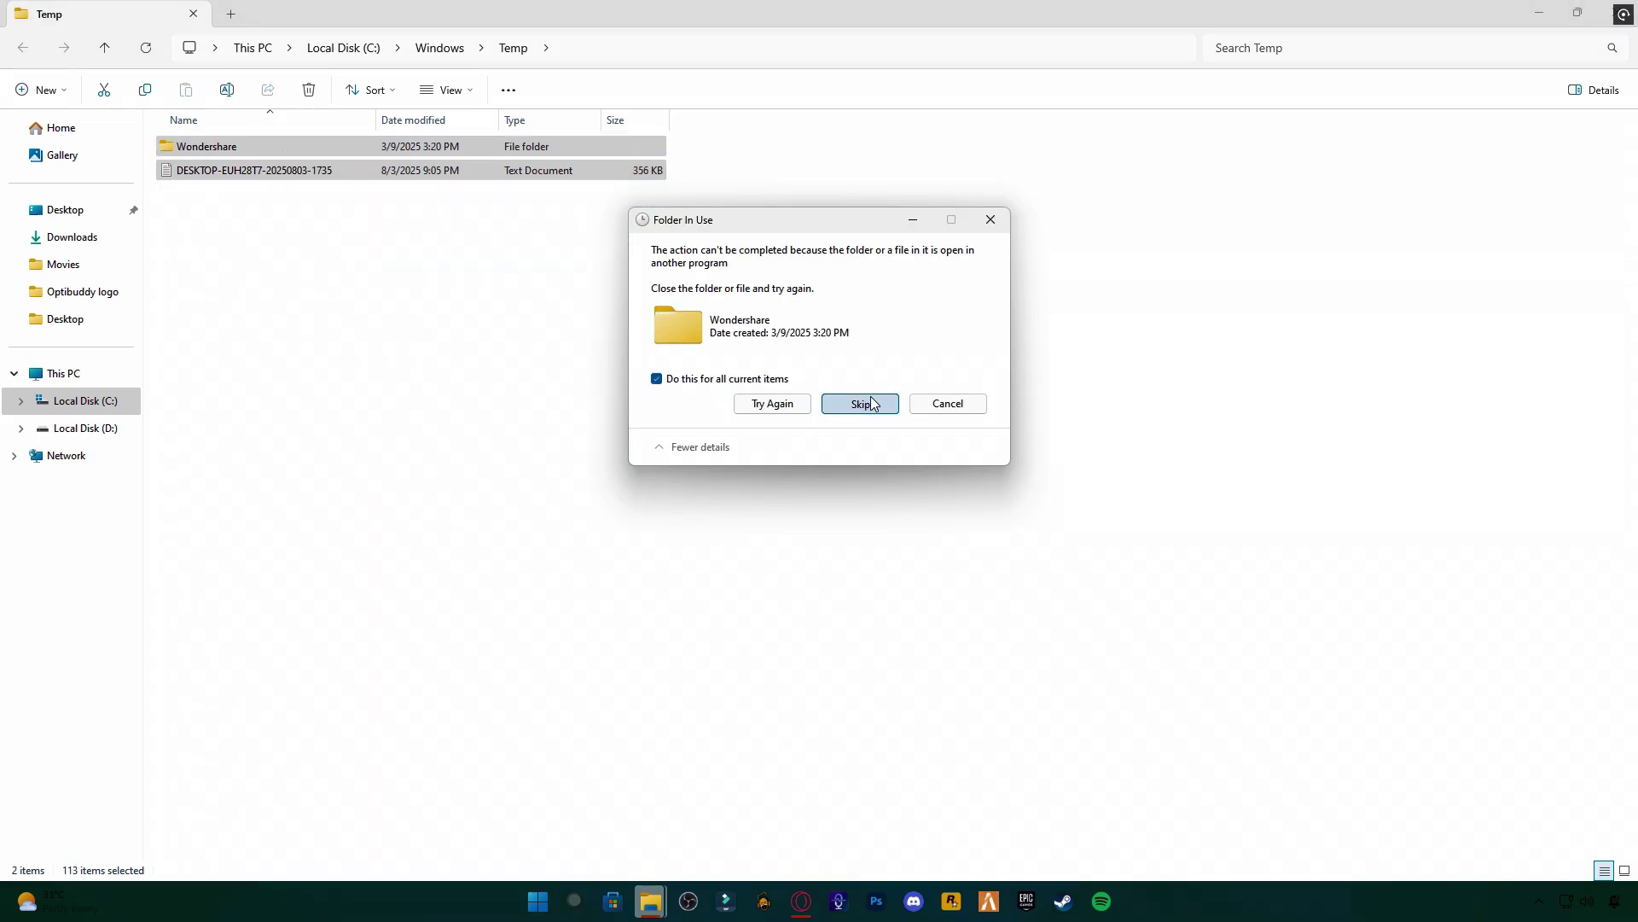
{"action": "left_click", "coordinate": [863, 402]}
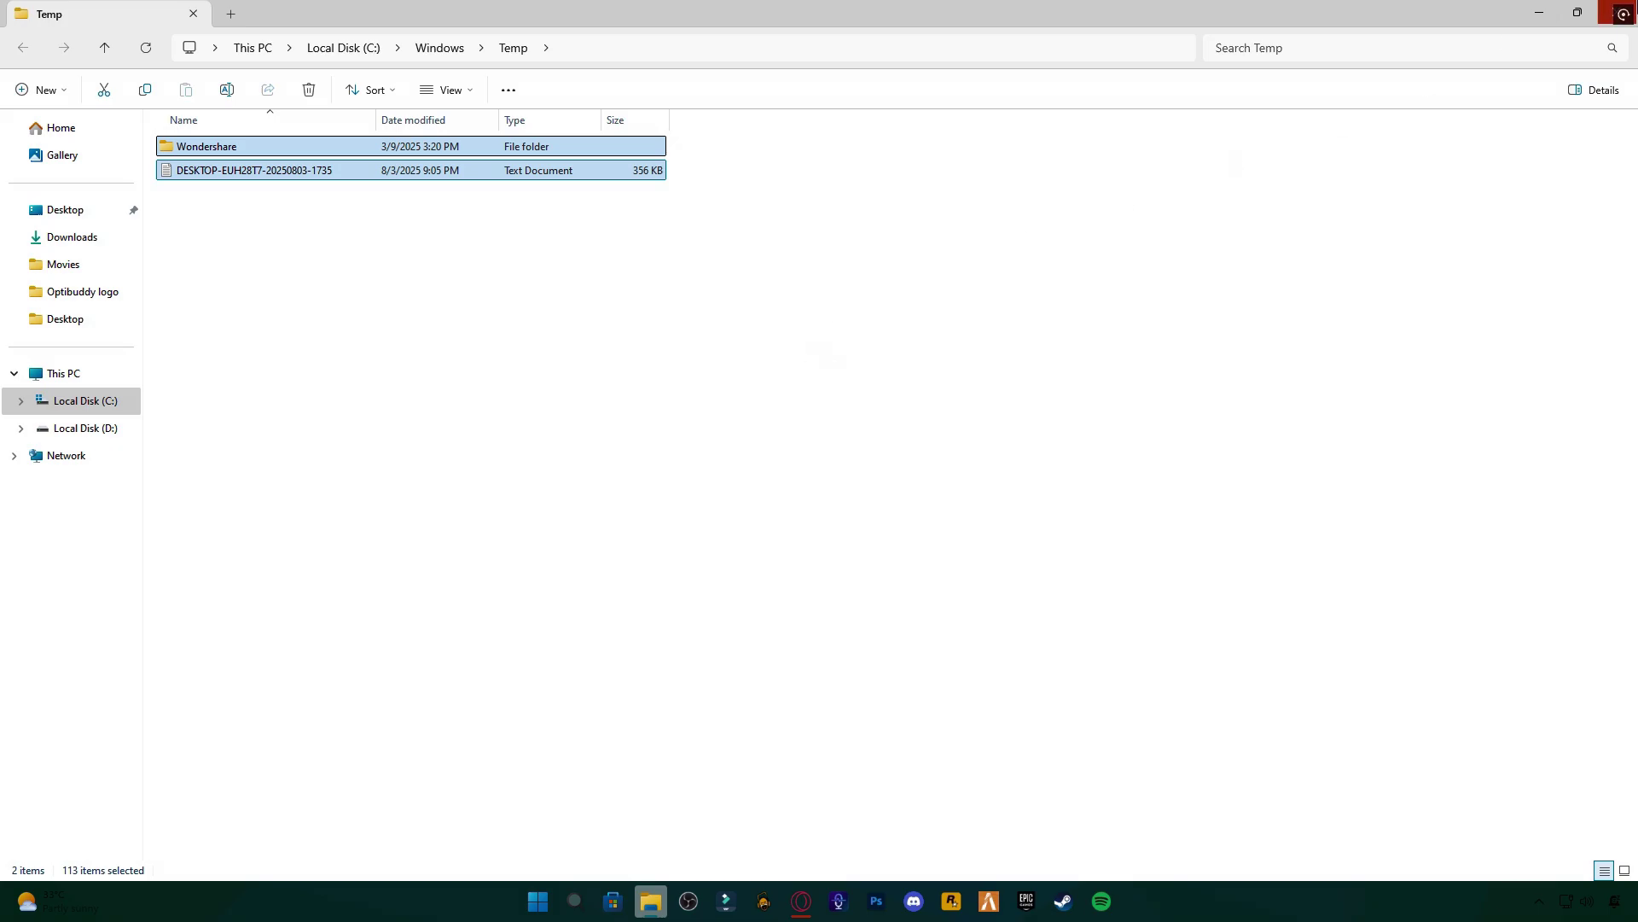
{"action": "left_click", "coordinate": [1617, 13]}
Open the user's local Temp folder with the Run command "%temp%" and maximize its window.
{"action": "right_click", "coordinate": [526, 908]}
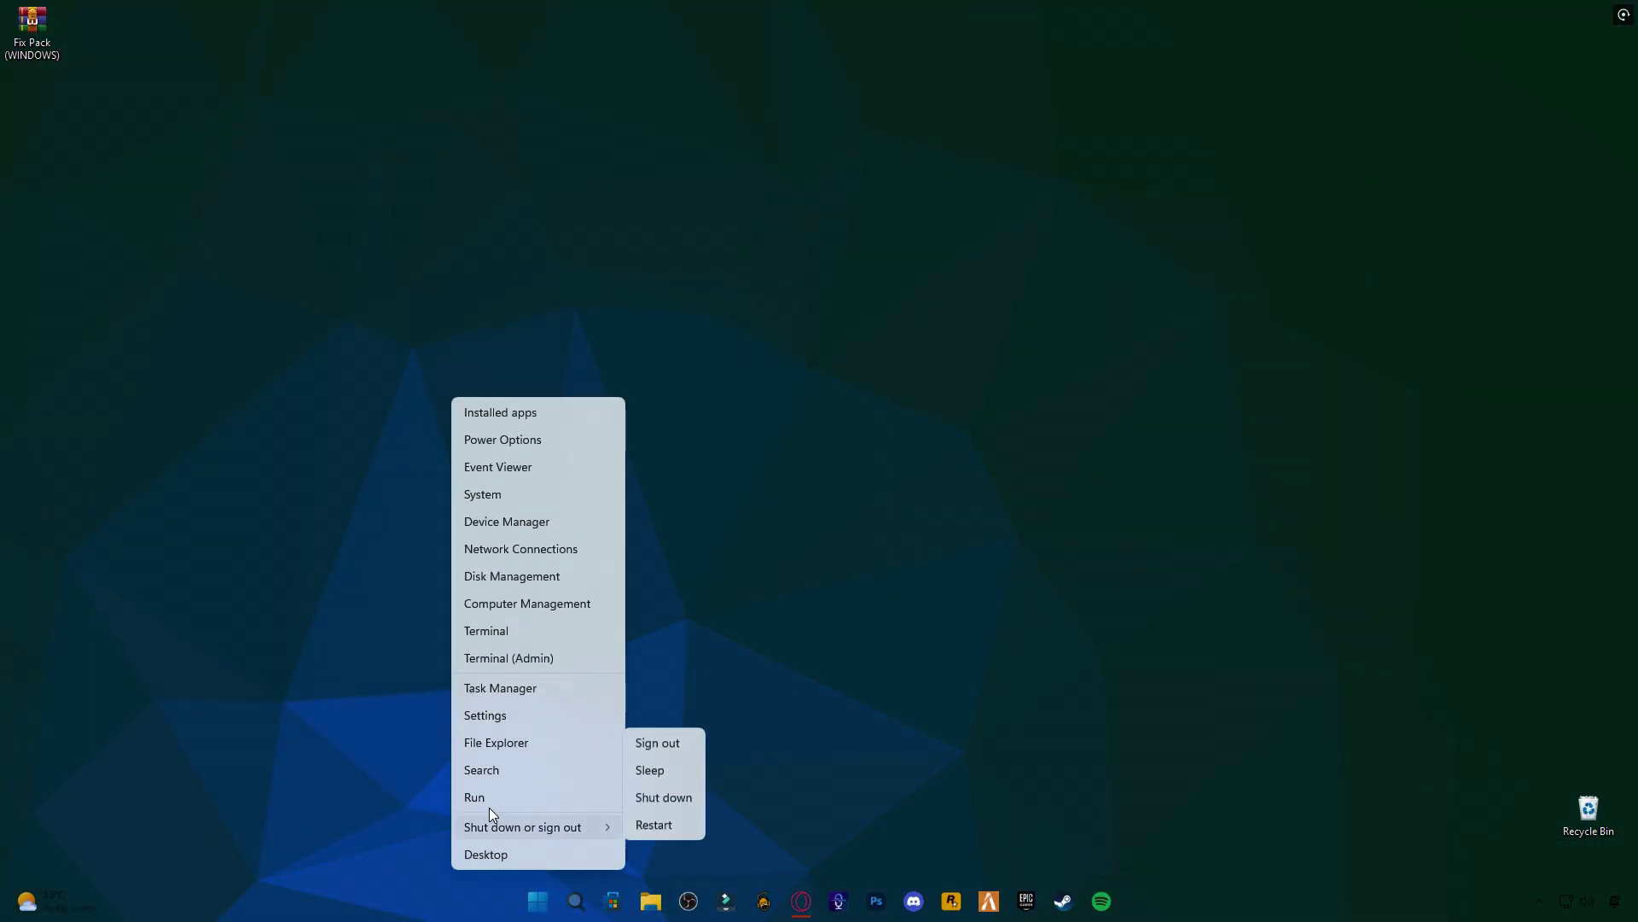
{"action": "left_click", "coordinate": [489, 806]}
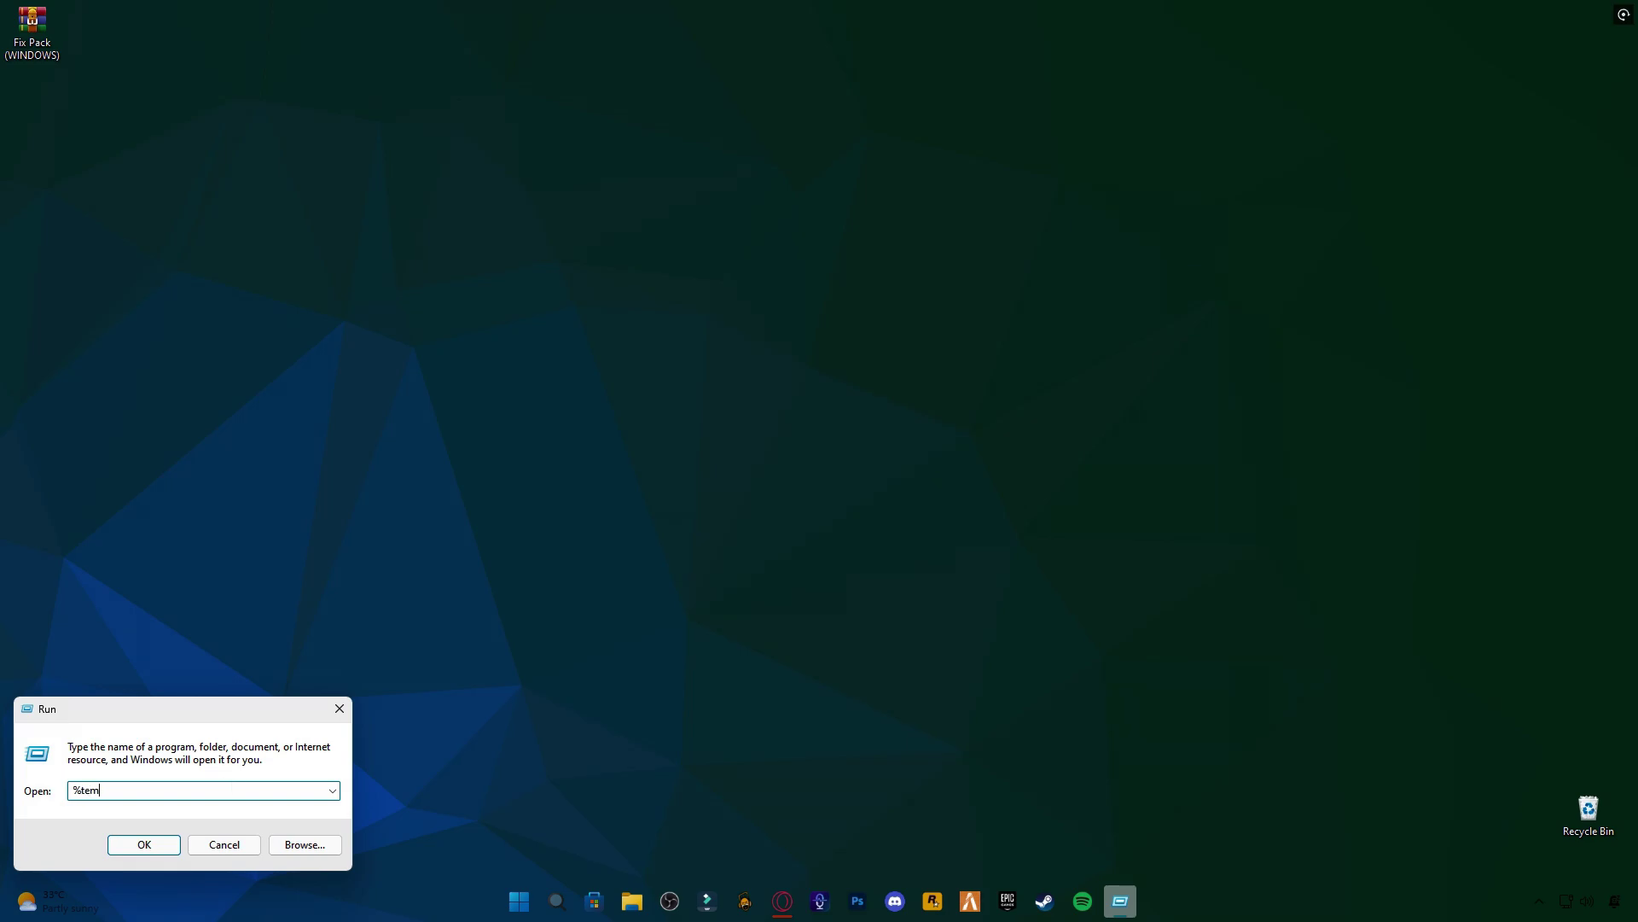
{"action": "type", "text": "%temp%"}
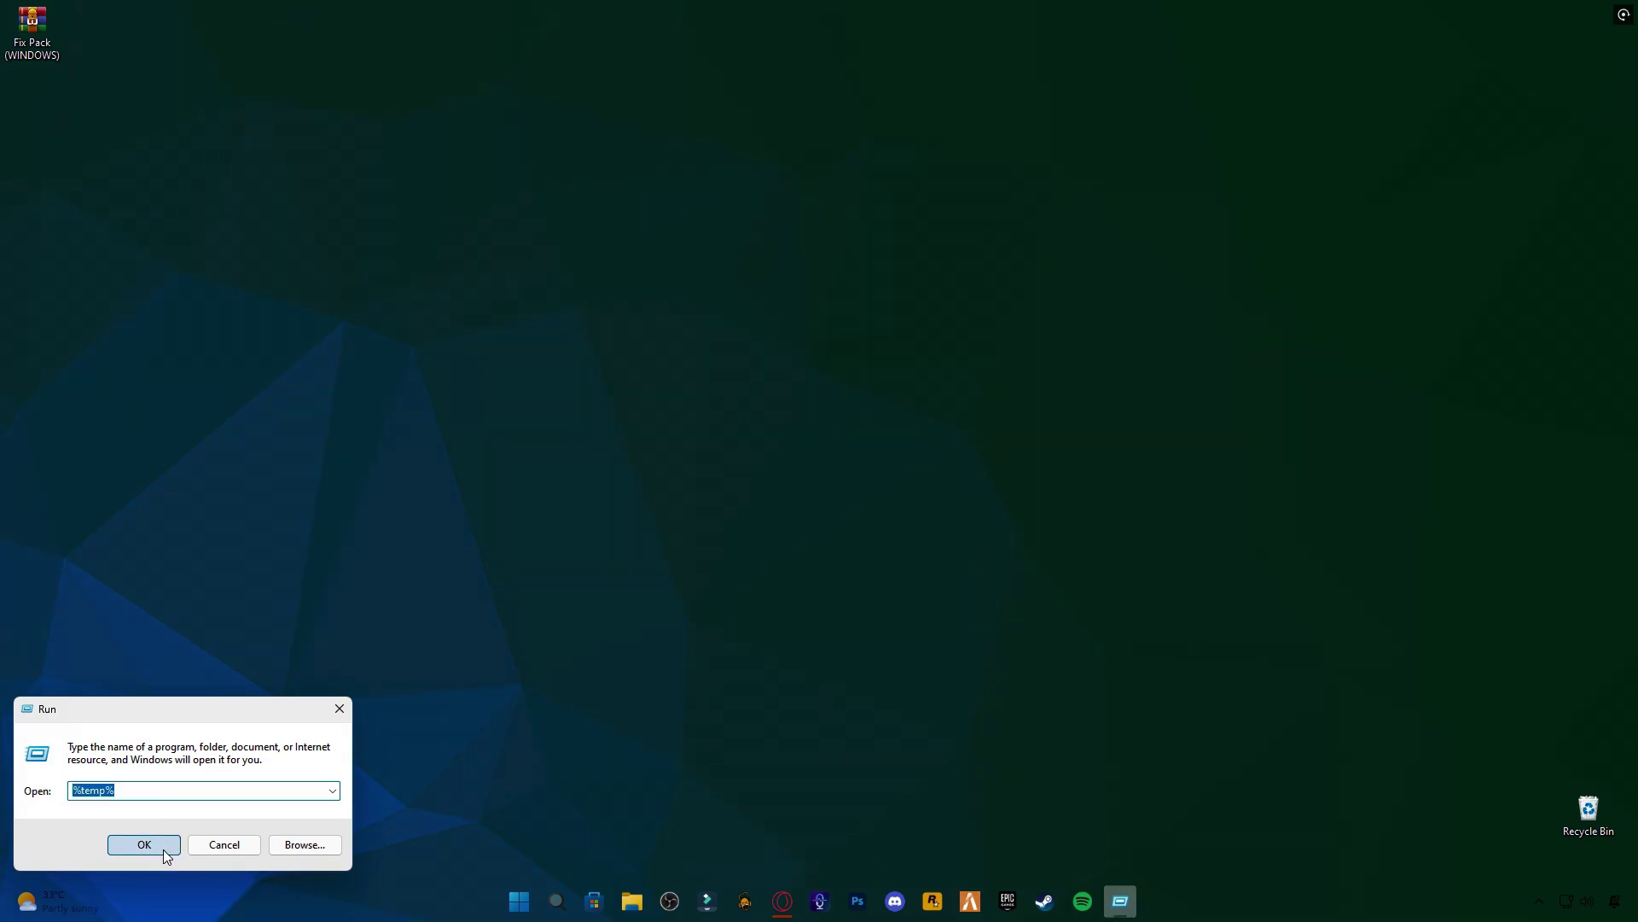
{"action": "left_click", "coordinate": [144, 844]}
{"action": "left_click", "coordinate": [786, 491]}
{"action": "left_click", "coordinate": [1298, 238]}
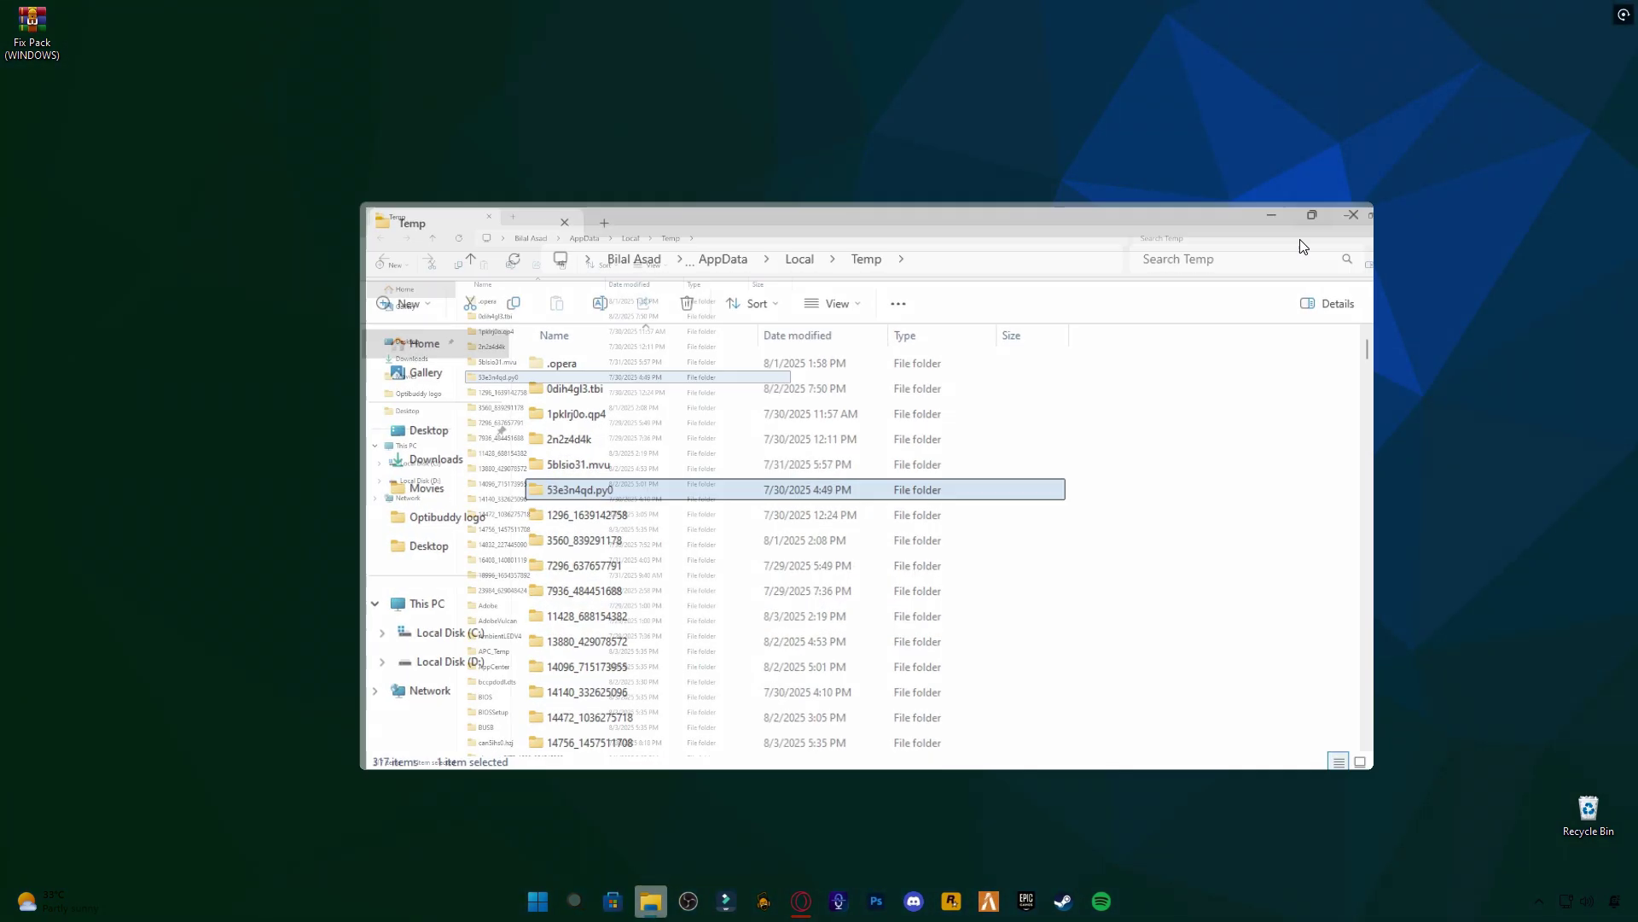
Delete everything in the user's local Temp folder, skipping all items in use, and close the folder window.
{"action": "left_click", "coordinate": [732, 152]}
{"action": "left_click_drag", "start_coordinate": [733, 151], "coordinate": [103, 870]}
{"action": "right_click", "coordinate": [227, 709]}
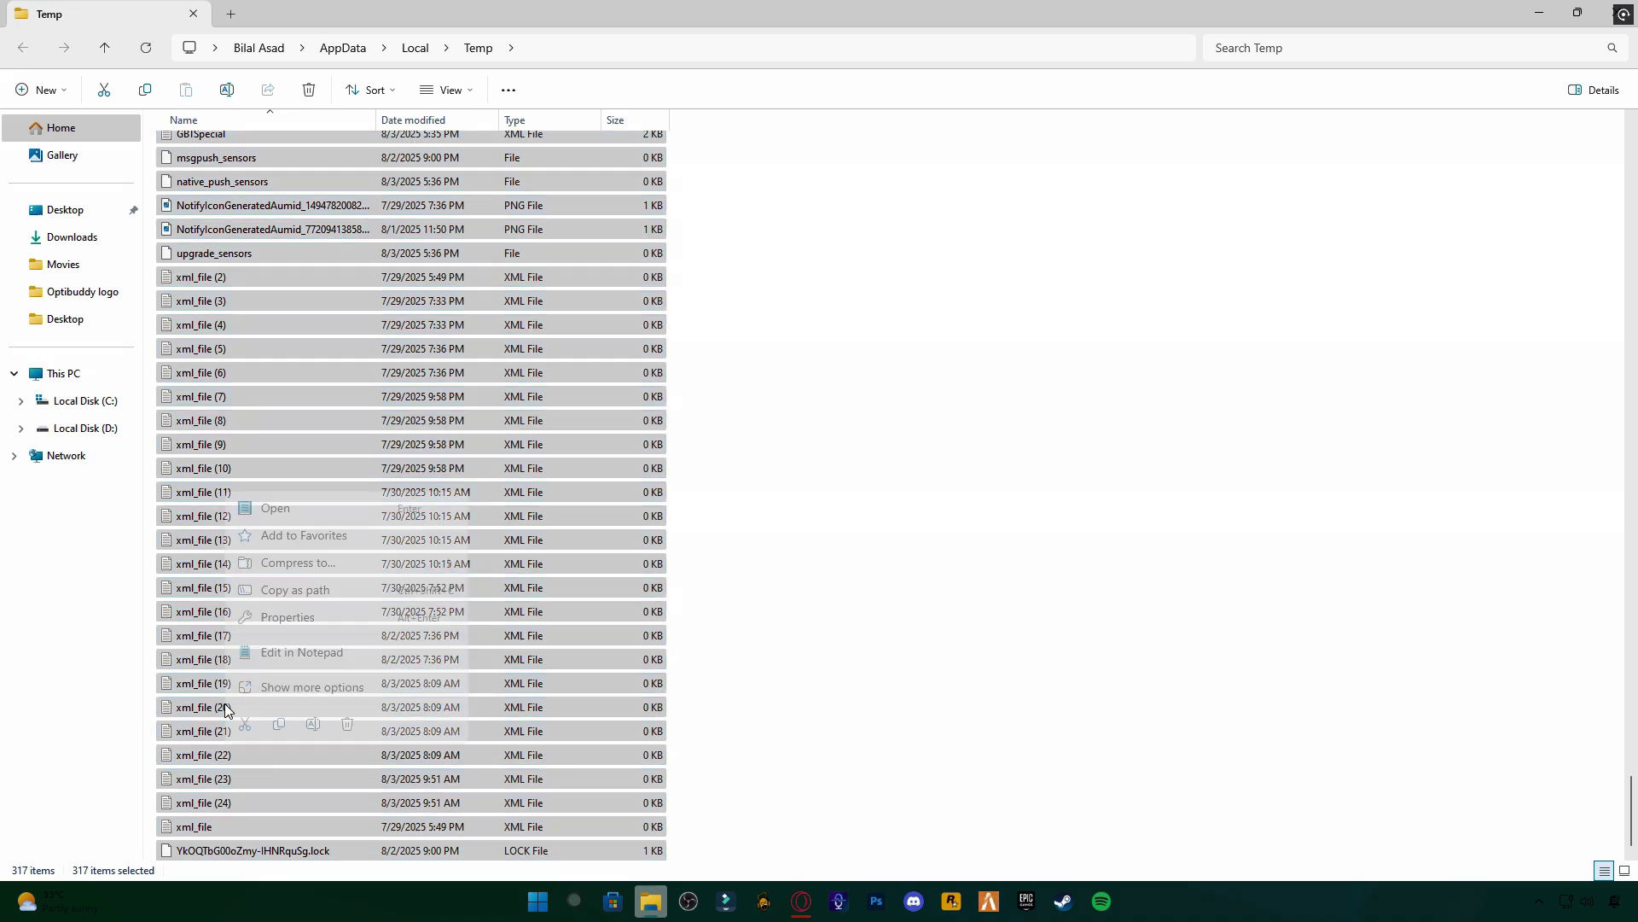
{"action": "left_click", "coordinate": [348, 731]}
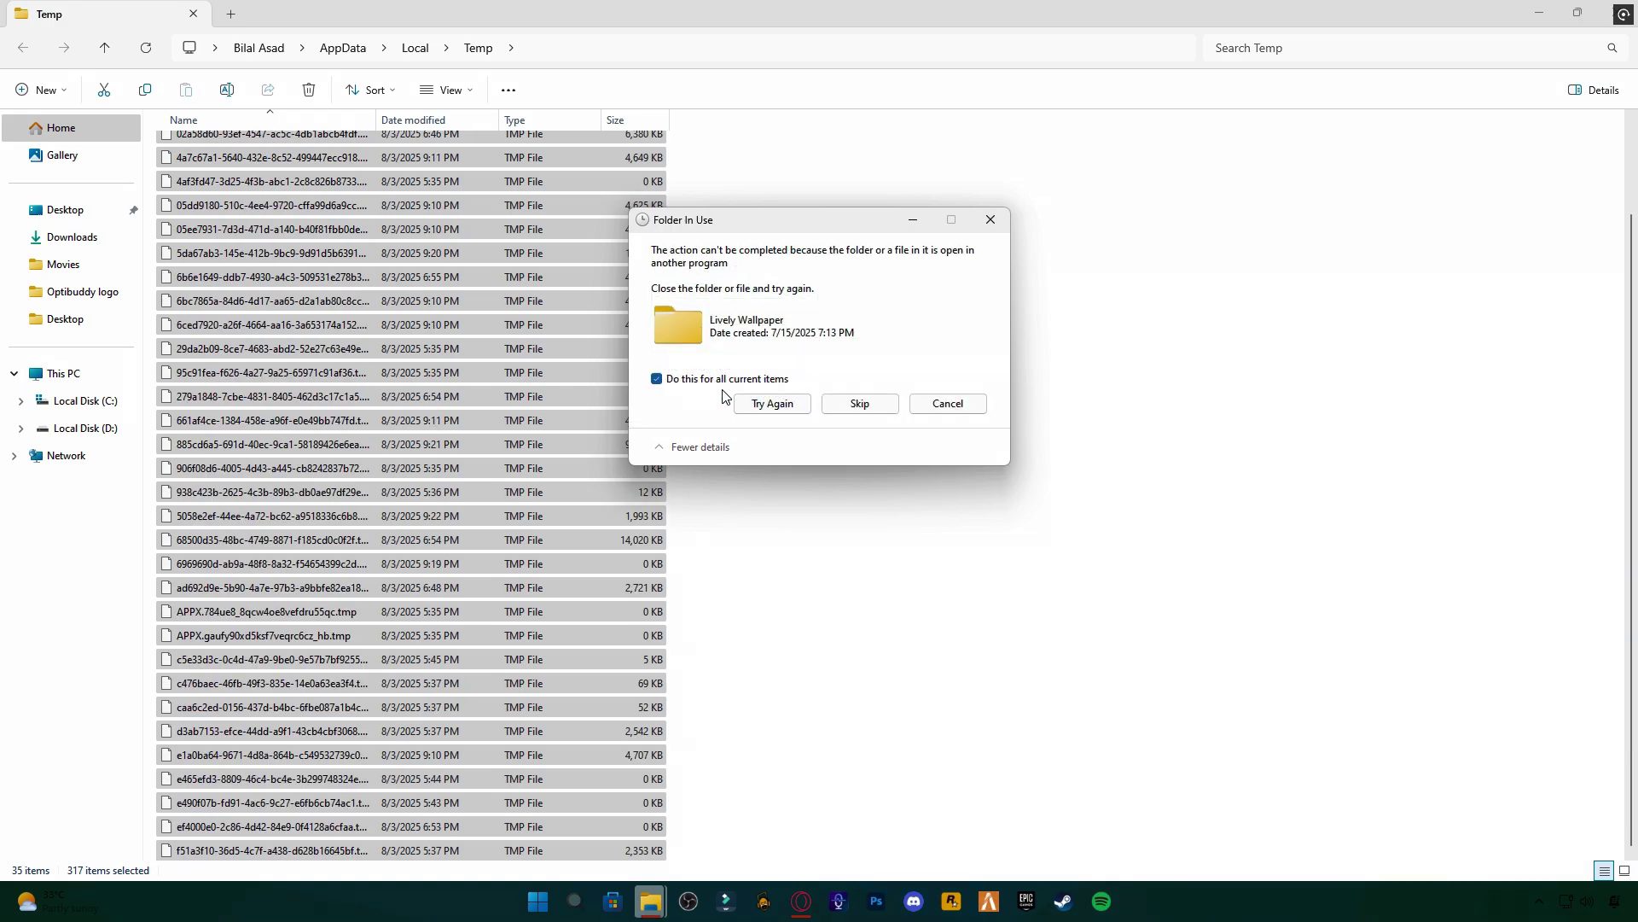
{"action": "left_click", "coordinate": [860, 403]}
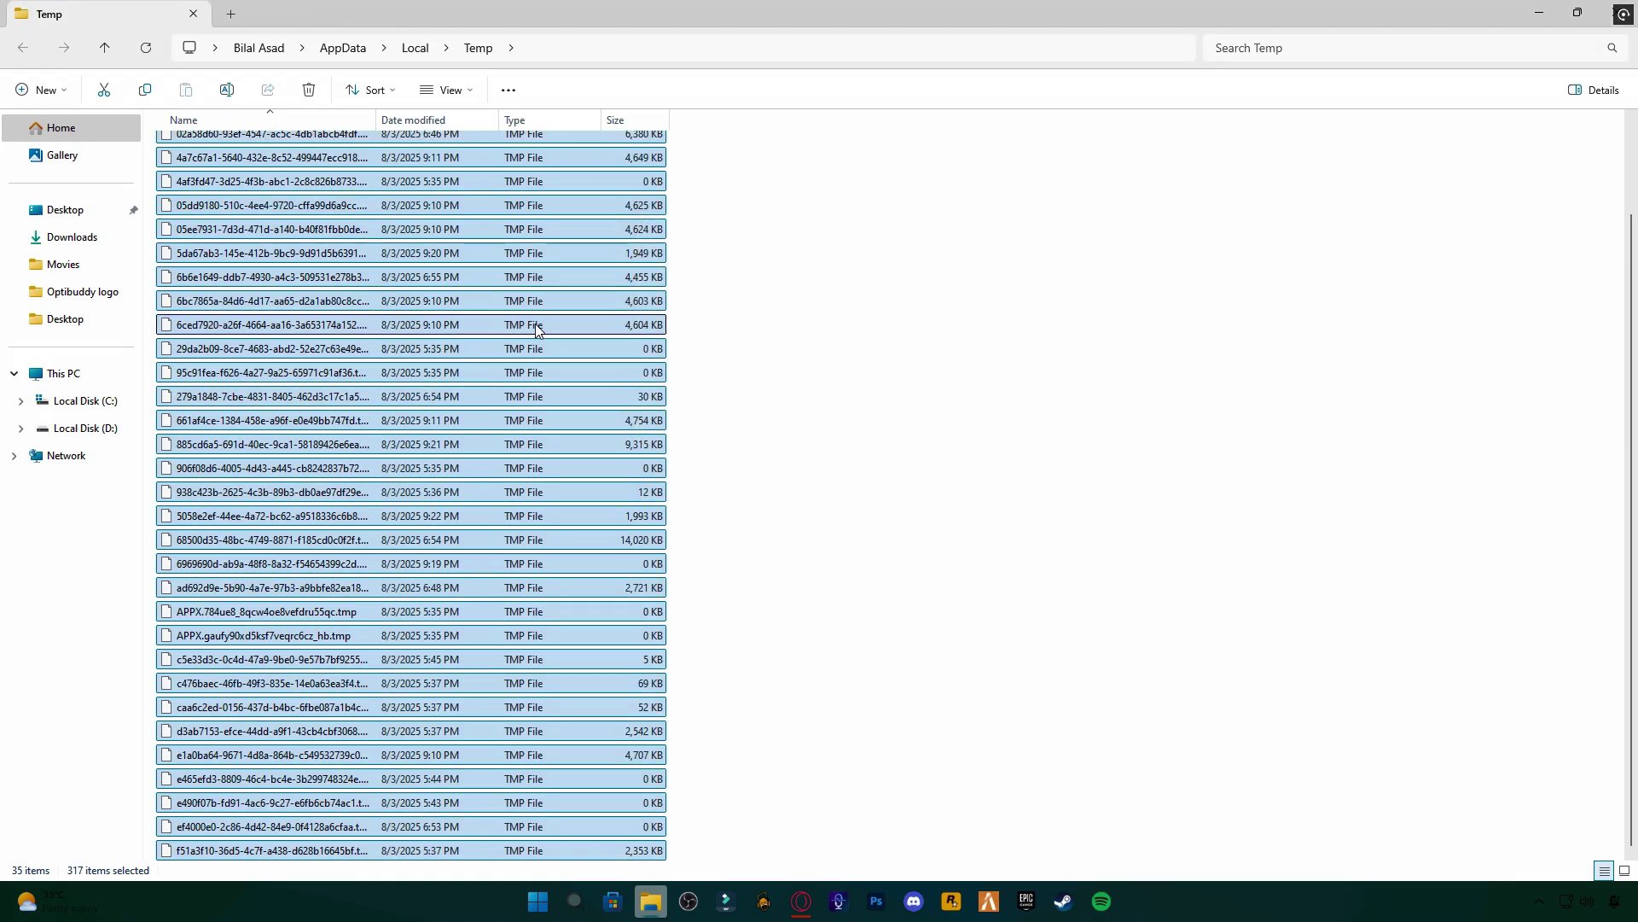
{"action": "scroll", "coordinate": [584, 335], "scroll_direction": "up", "scroll_amount": 2}
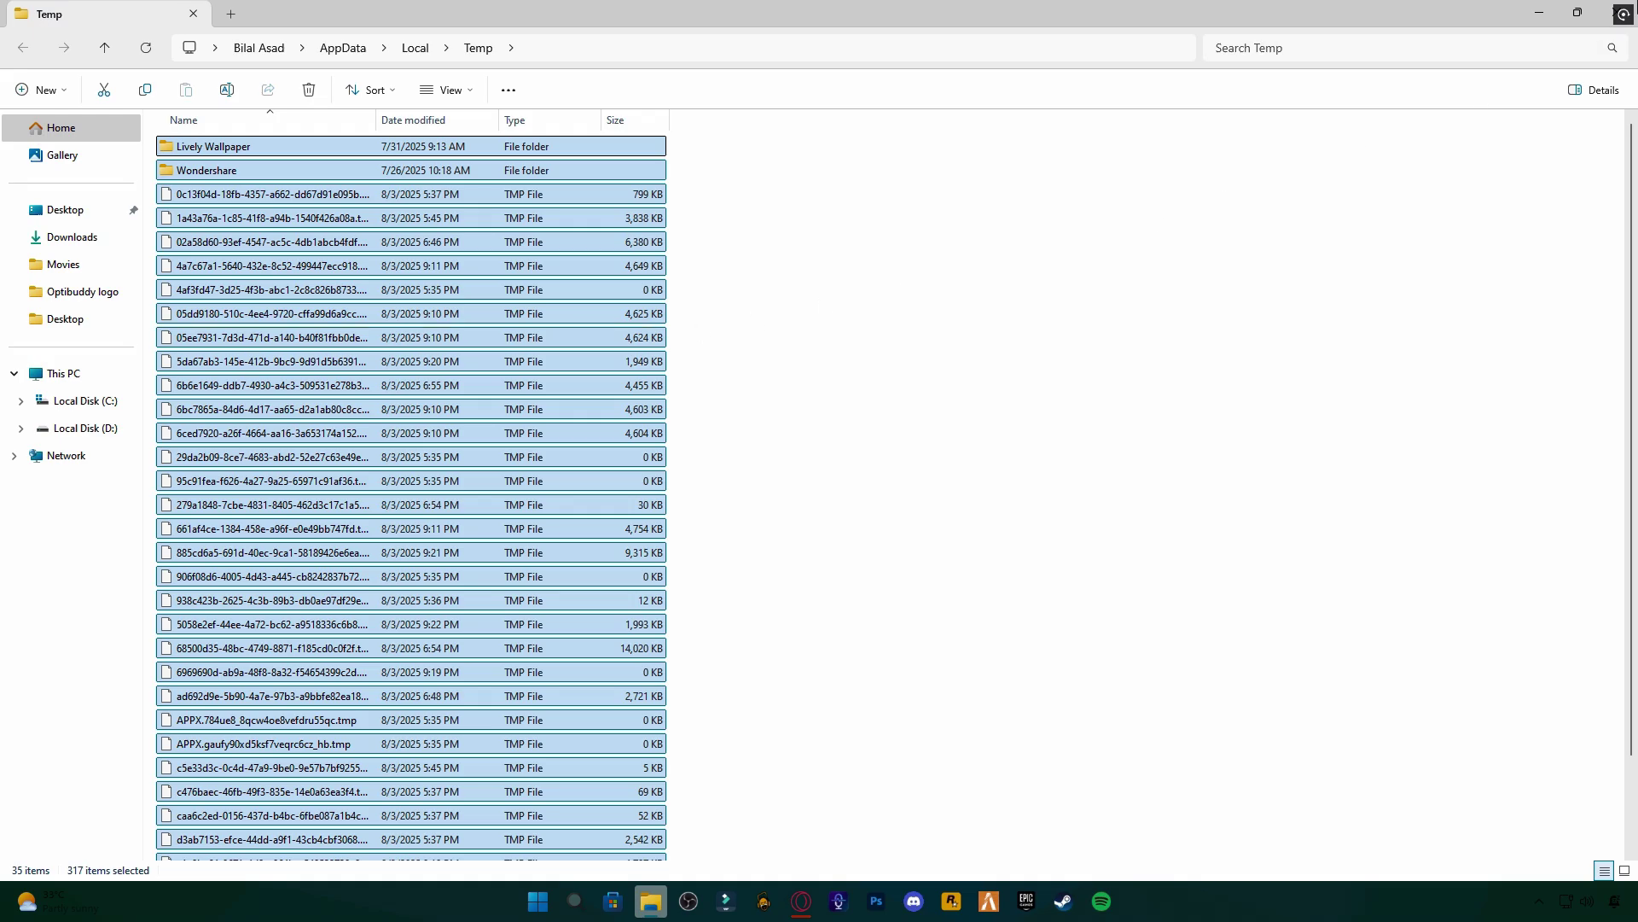
{"action": "left_click", "coordinate": [1617, 12]}
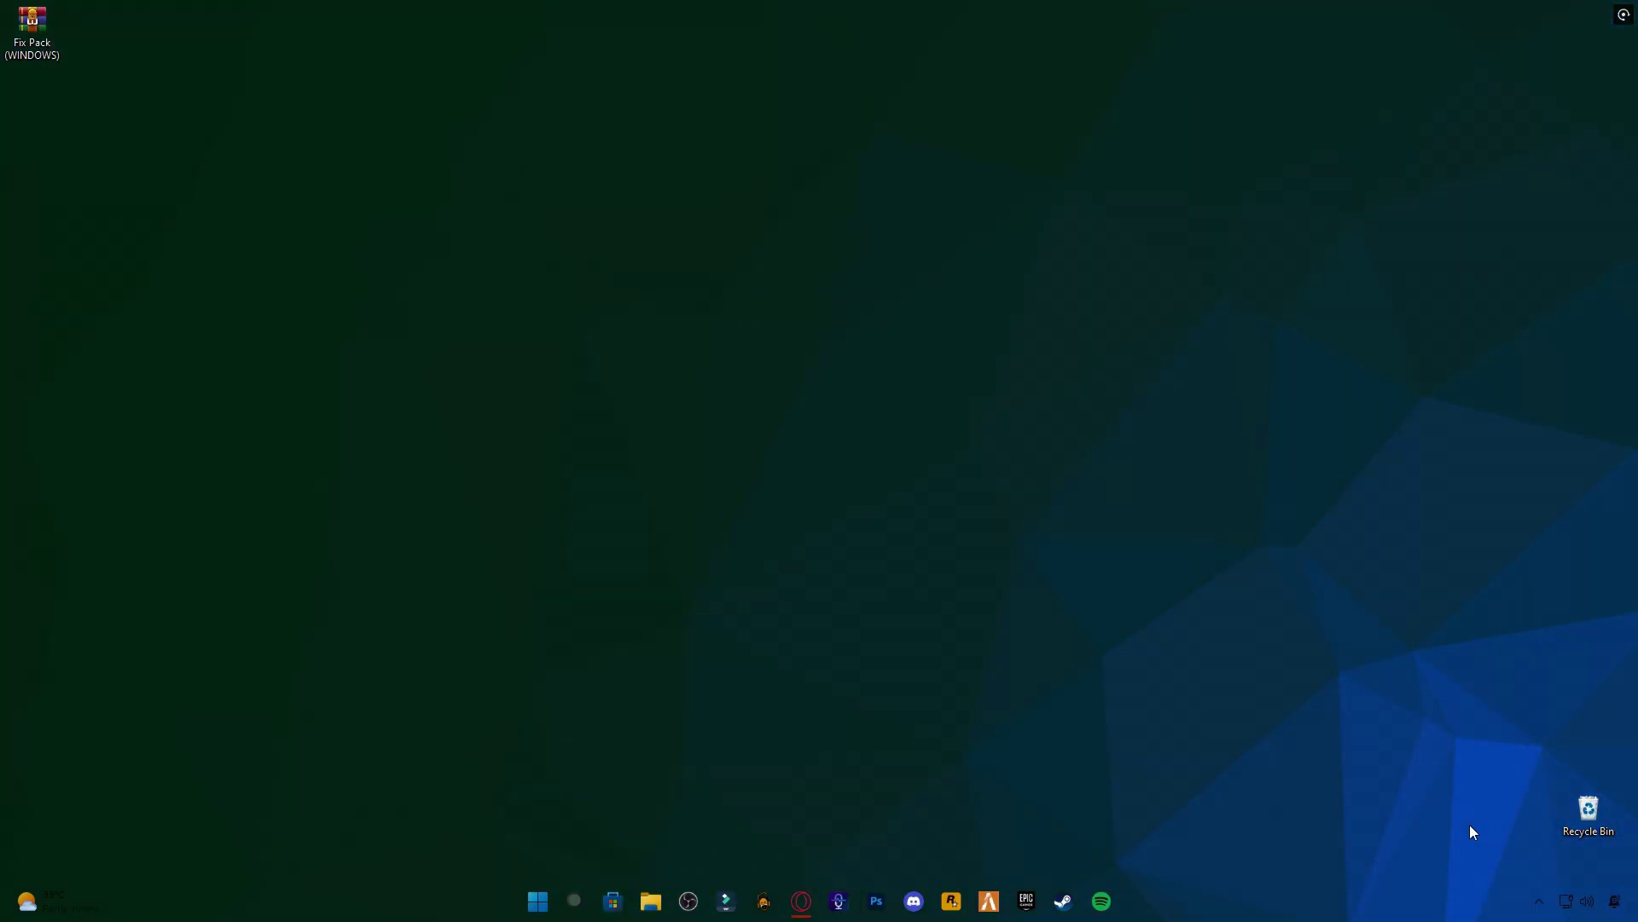
Empty the Recycle Bin and confirm the permanent deletion.
{"action": "right_click", "coordinate": [1585, 801]}
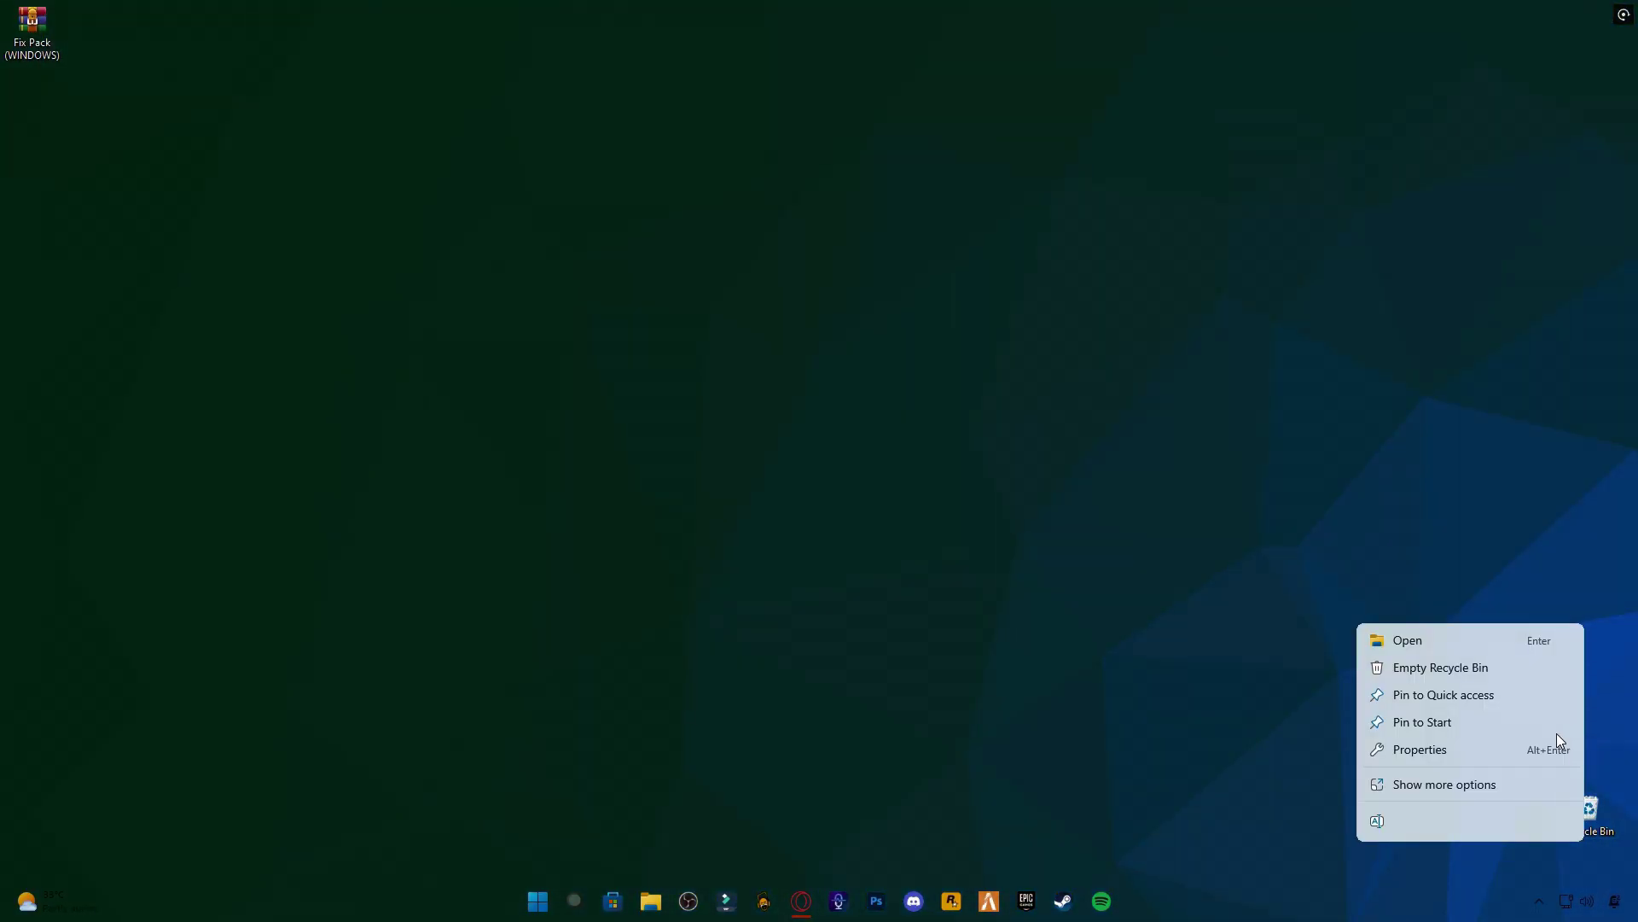
{"action": "left_click", "coordinate": [1430, 666]}
{"action": "left_click", "coordinate": [886, 462]}
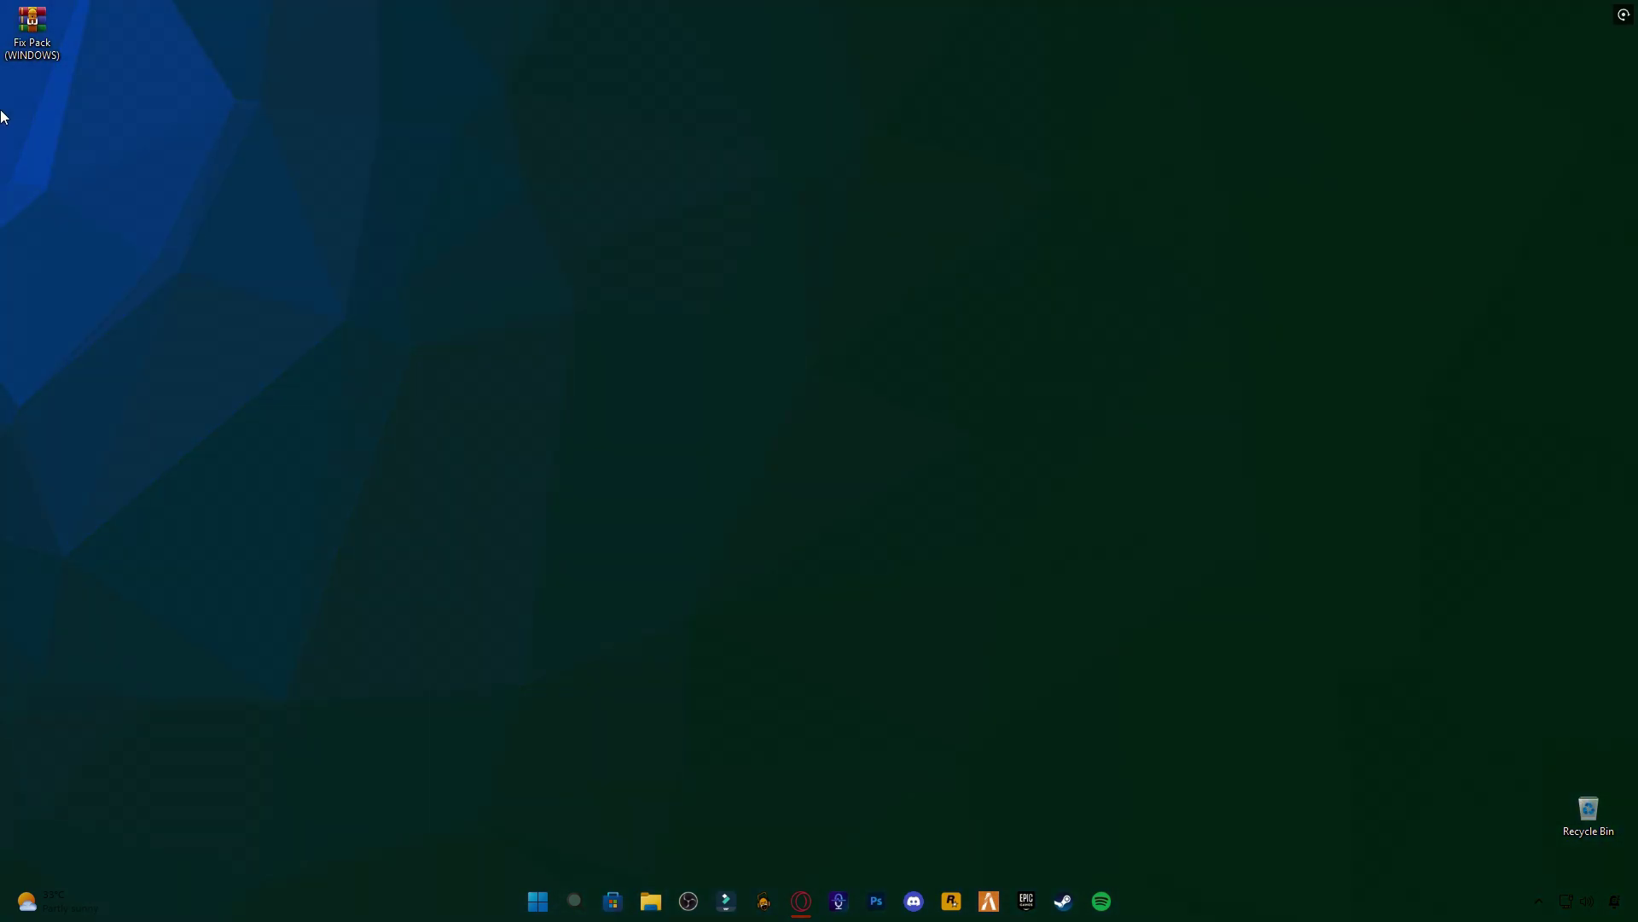
Extract the Fix Pack (WINDOWS) archive into a folder of the same name on the desktop.
{"action": "right_click", "coordinate": [28, 50]}
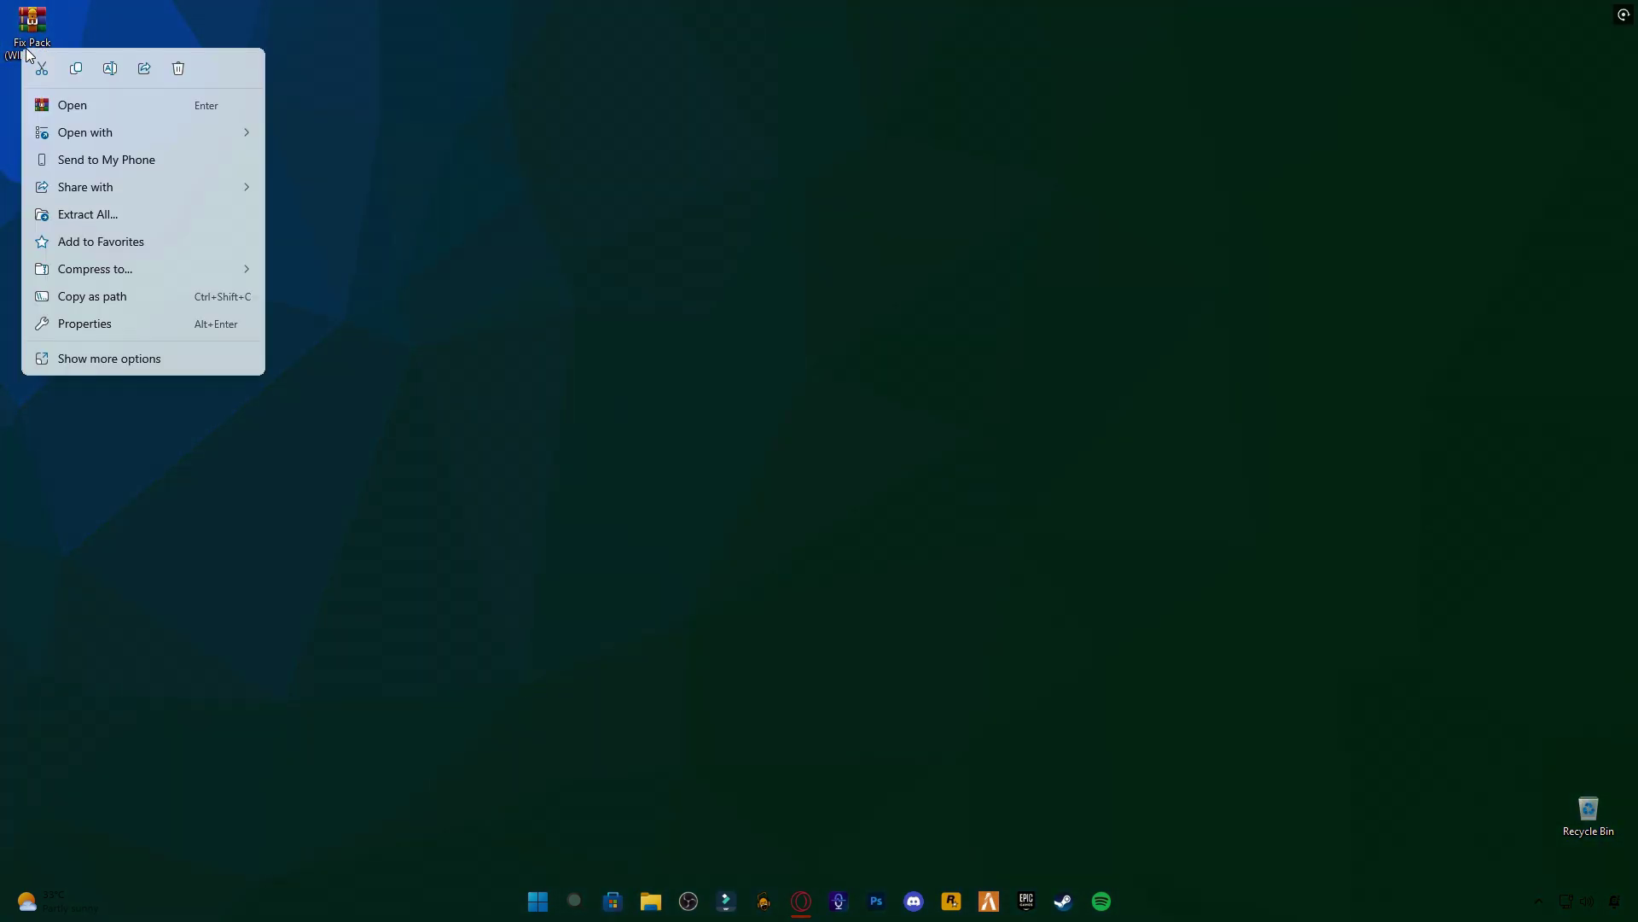
{"action": "left_click", "coordinate": [113, 358]}
{"action": "left_click", "coordinate": [97, 136]}
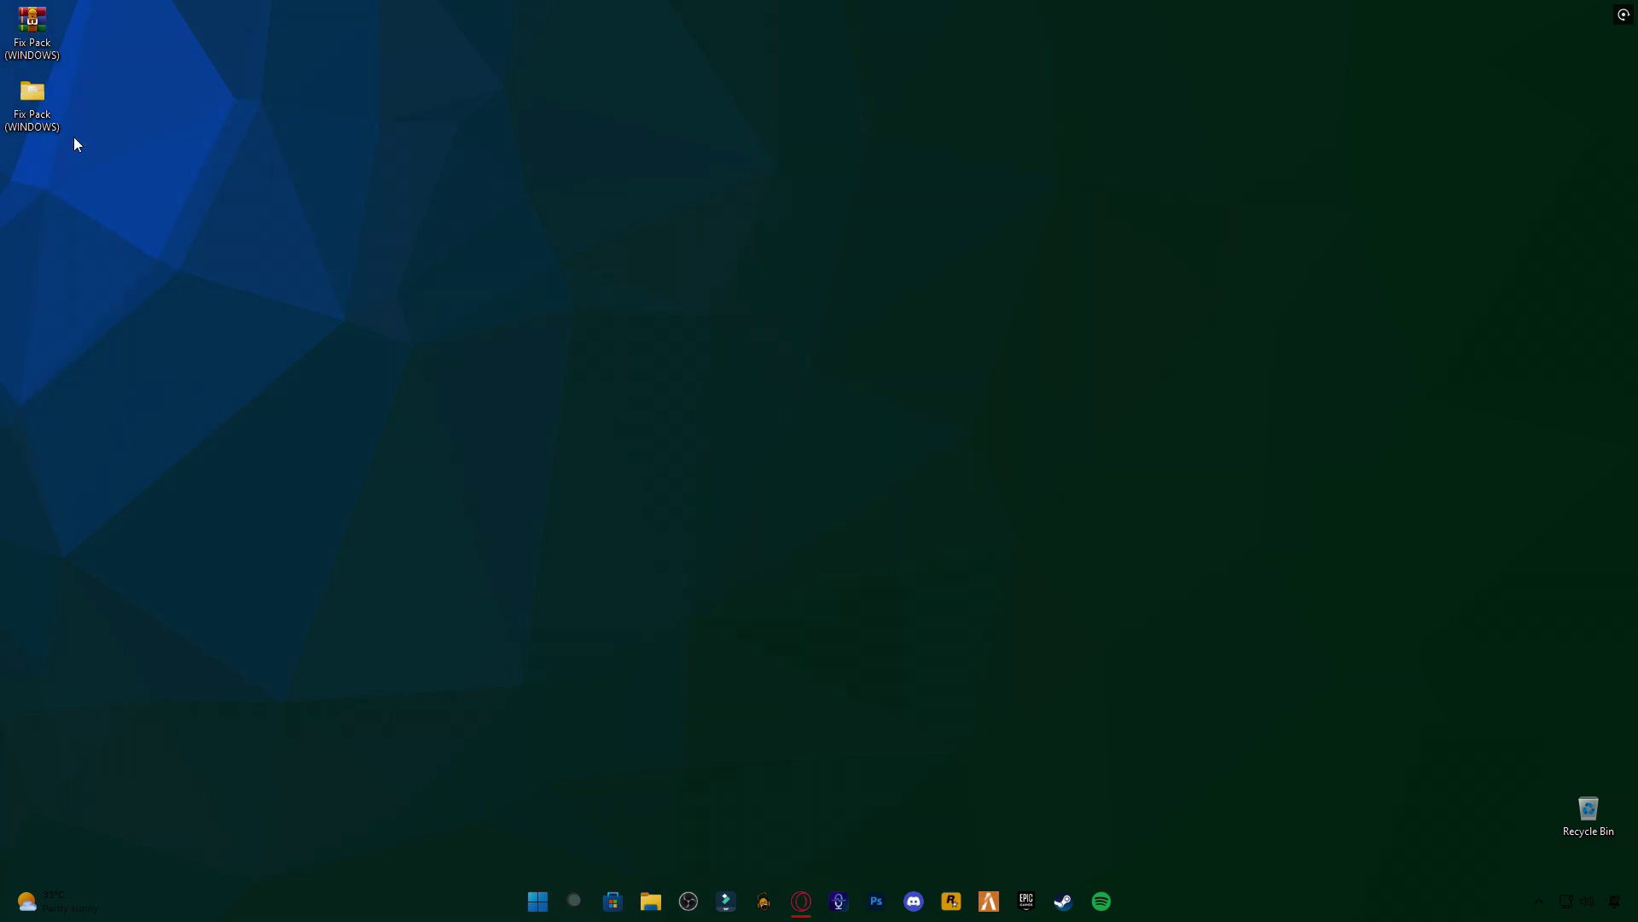
Open the Batch Optimiztions folder inside the extracted Fix Pack (WINDOWS) folder.
{"action": "left_click", "coordinate": [32, 117]}
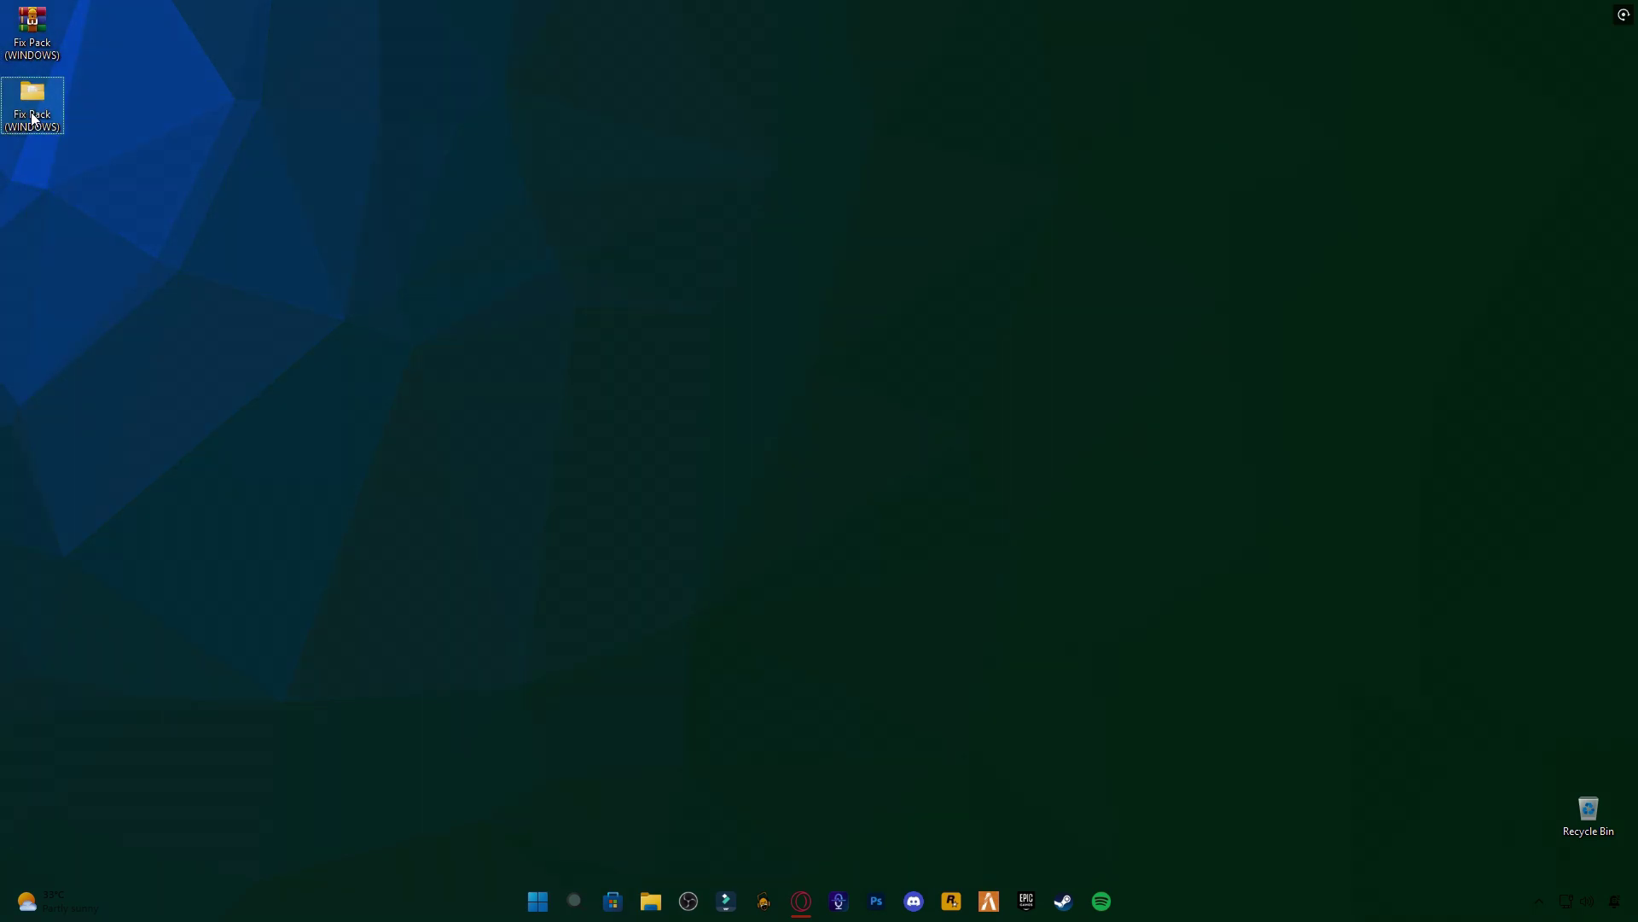
{"action": "double_click", "coordinate": [23, 128]}
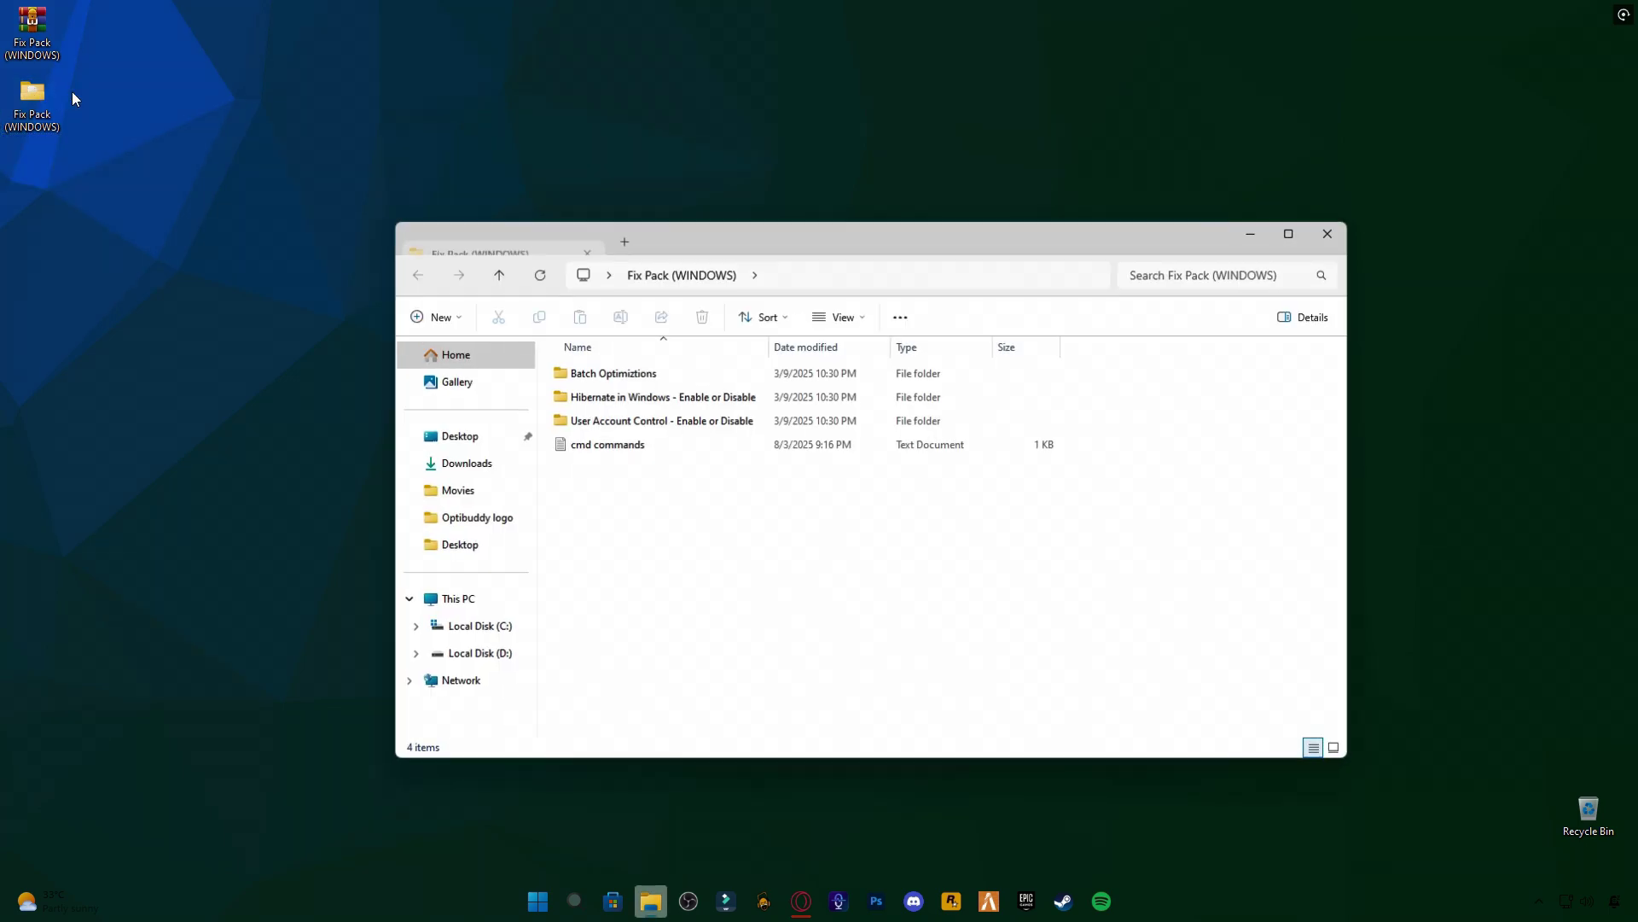
{"action": "mouse_move", "coordinate": [636, 475]}
{"action": "left_mouse_down"}
{"action": "mouse_move", "coordinate": [637, 361]}
{"action": "mouse_move", "coordinate": [629, 469]}
{"action": "left_mouse_up"}
{"action": "left_click", "coordinate": [614, 373]}
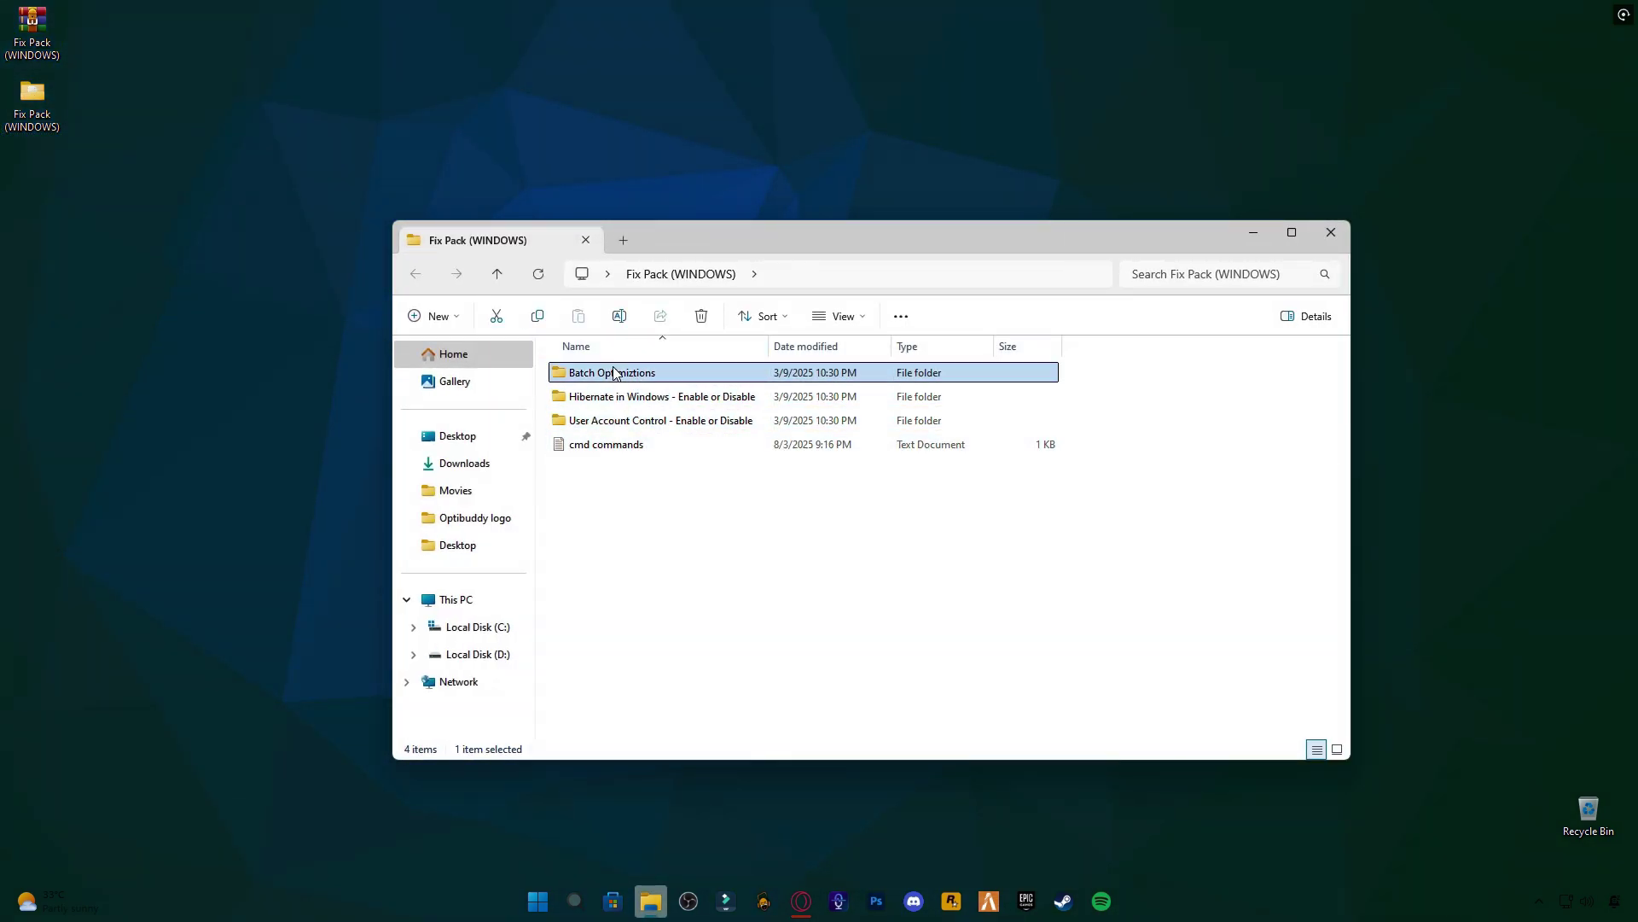
{"action": "double_click", "coordinate": [674, 372]}
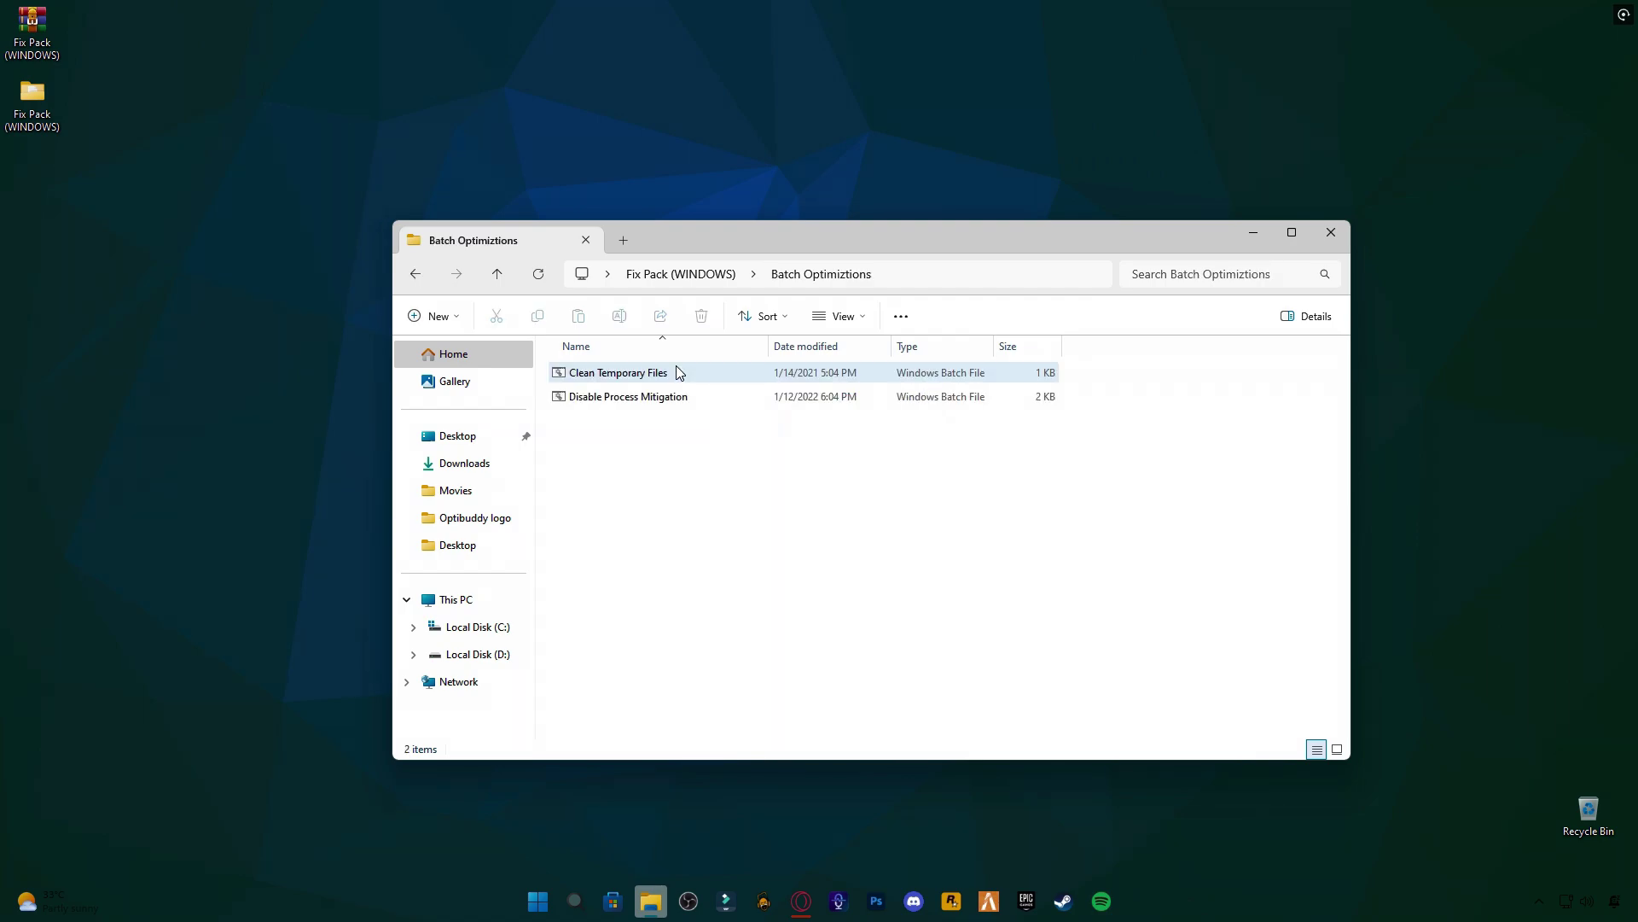
Run the Clean Temporary Files batch file, confirm deleting all temporary files, and dismiss its console.
{"action": "left_click", "coordinate": [600, 376]}
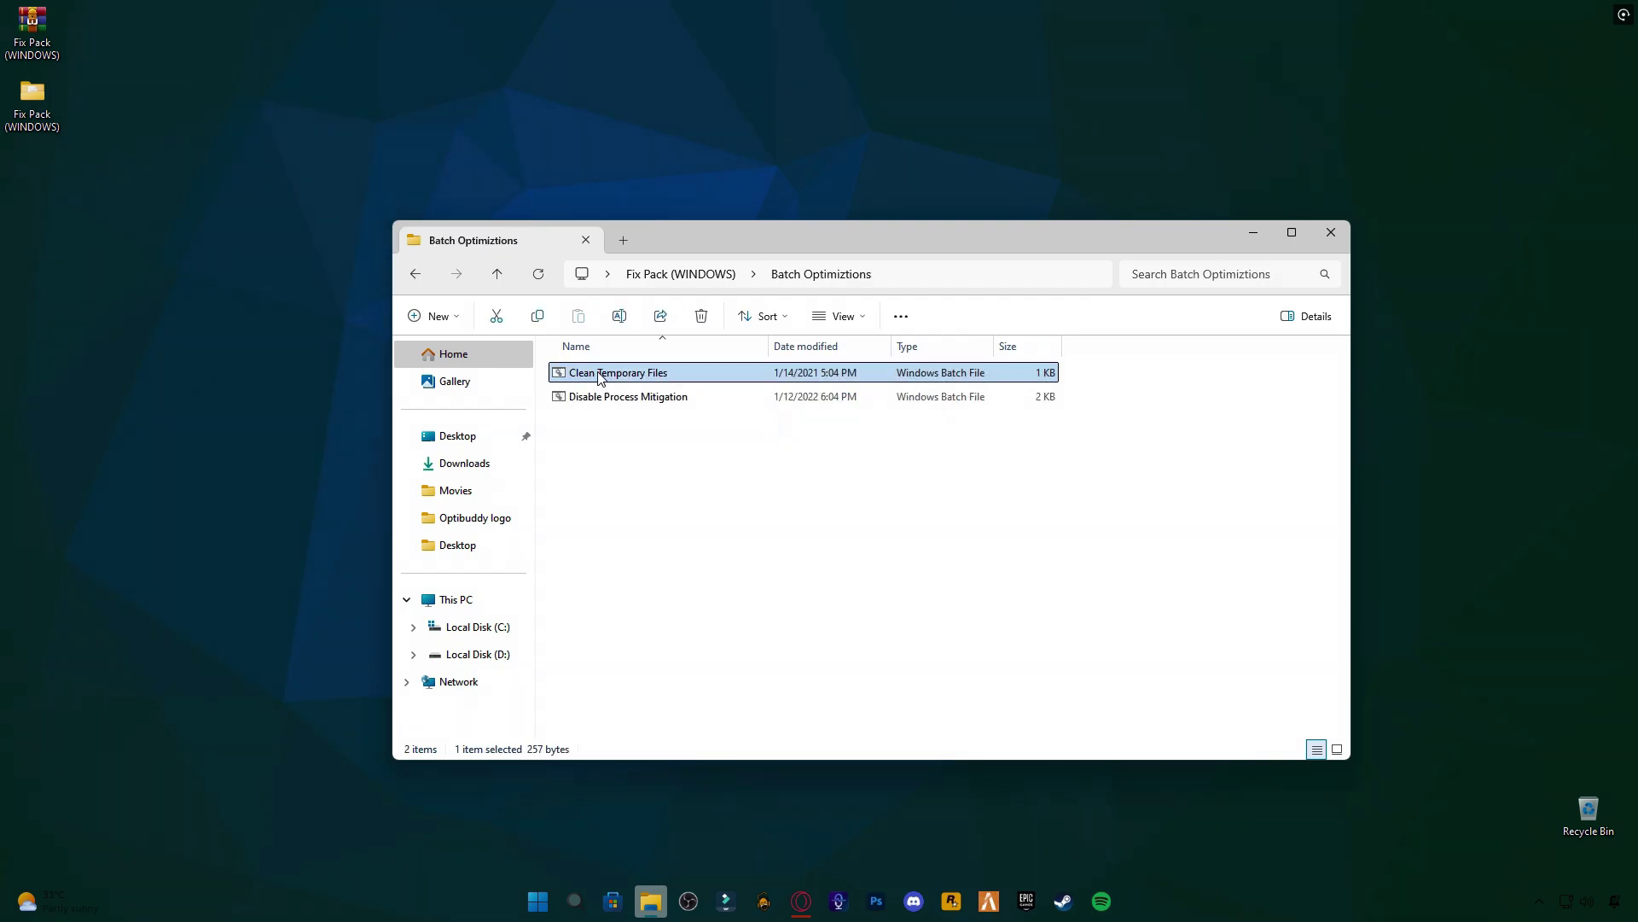
{"action": "double_click", "coordinate": [642, 377]}
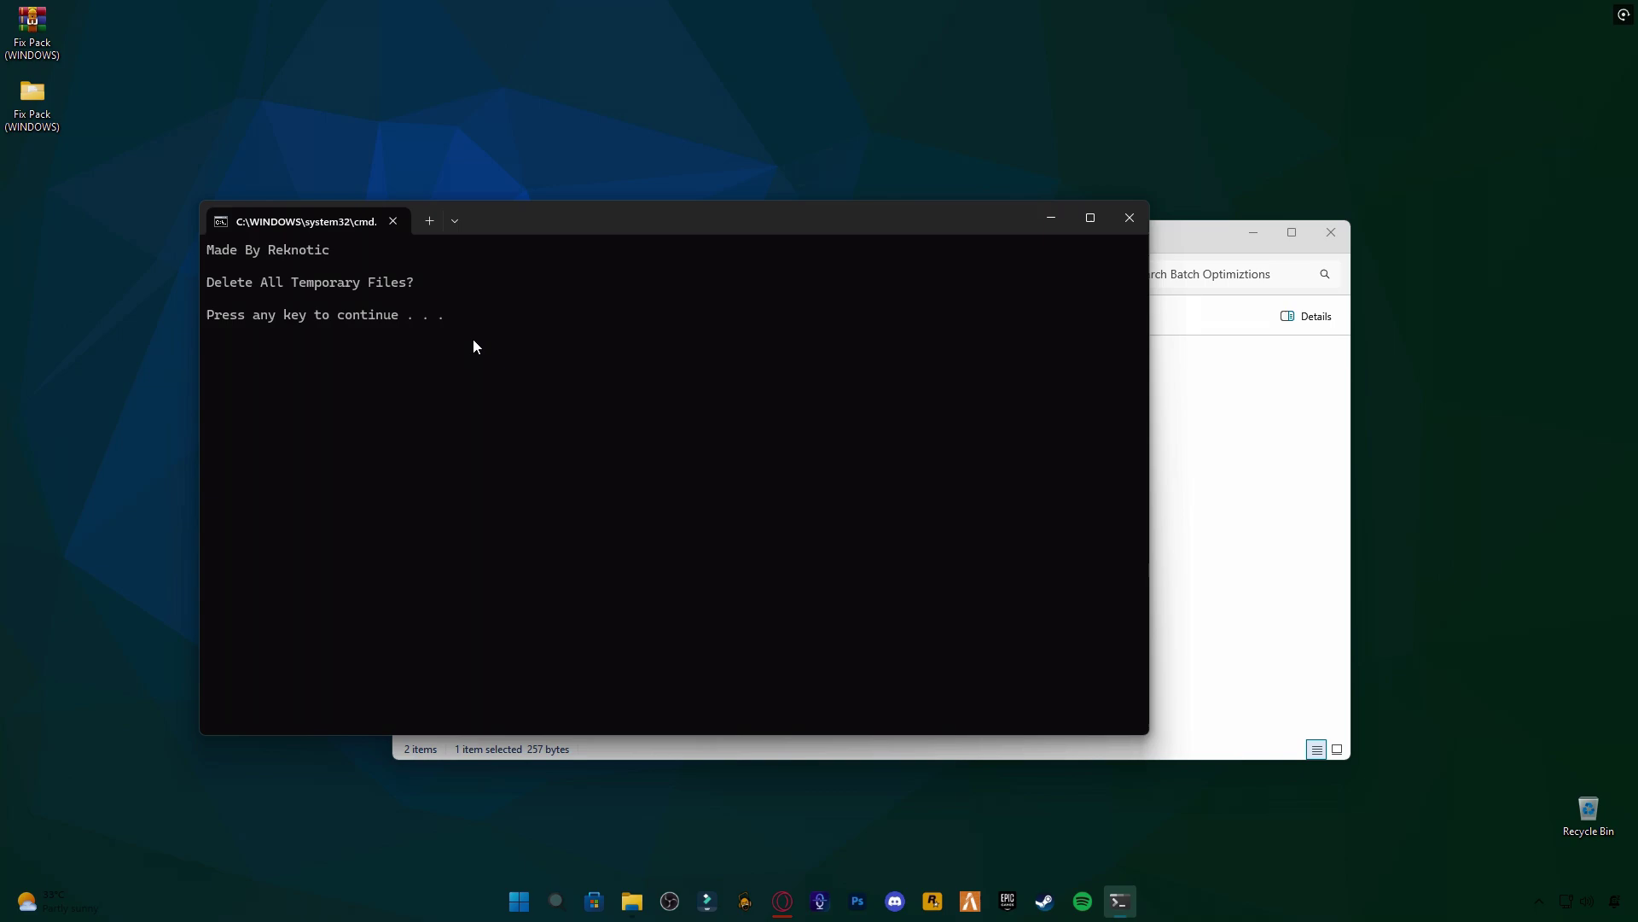
{"action": "key", "text": "Return"}
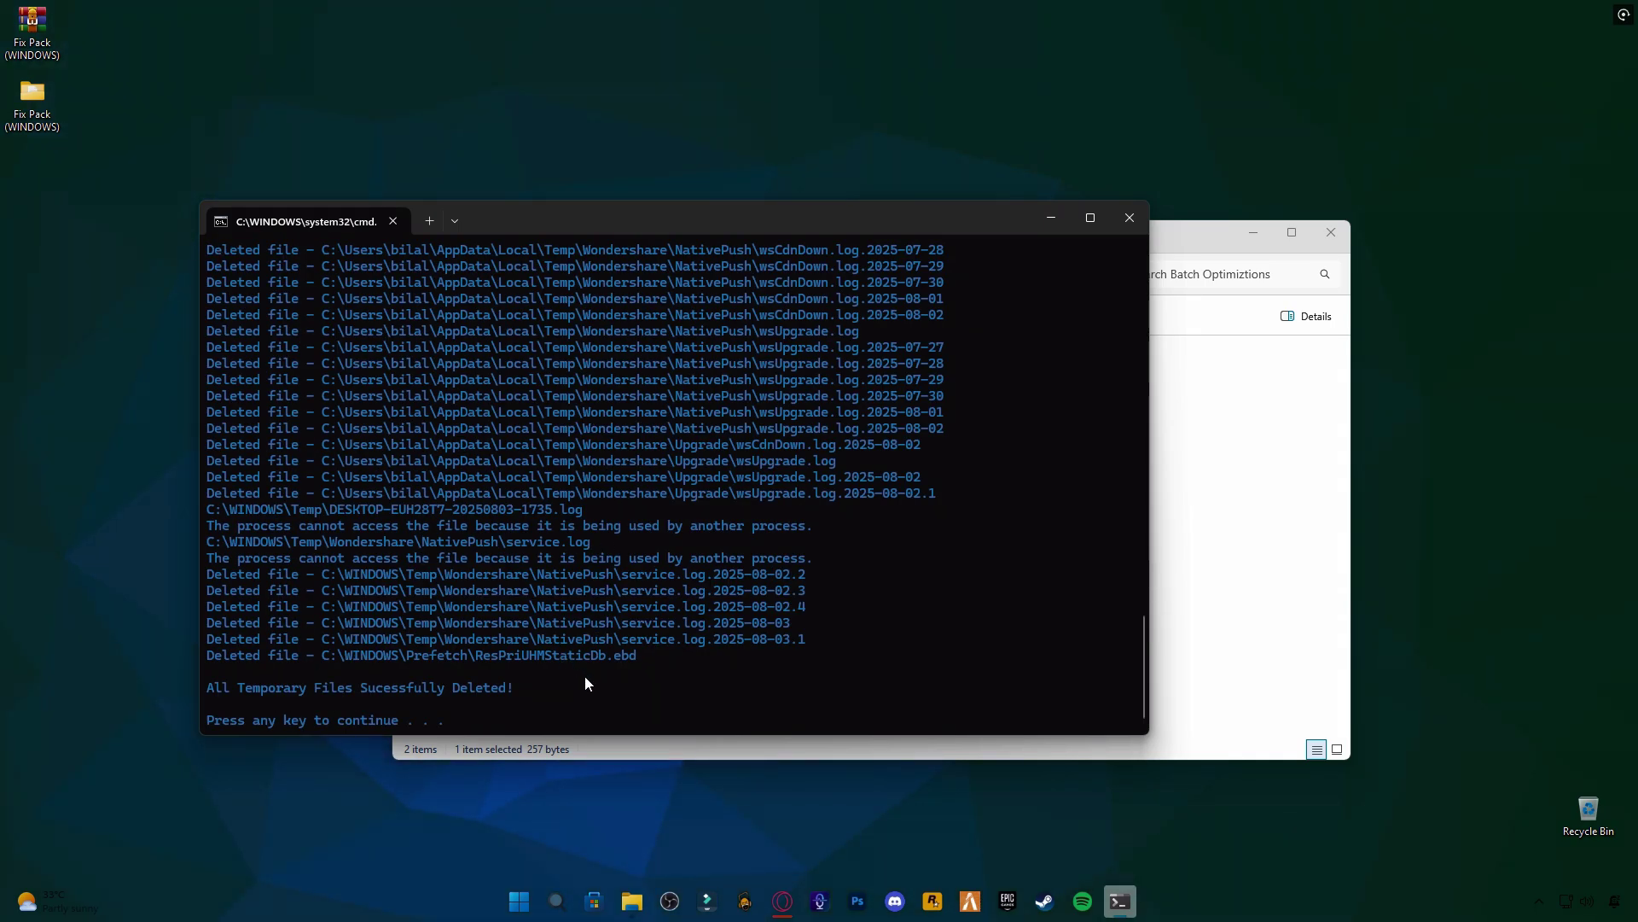
{"action": "key", "text": "Return"}
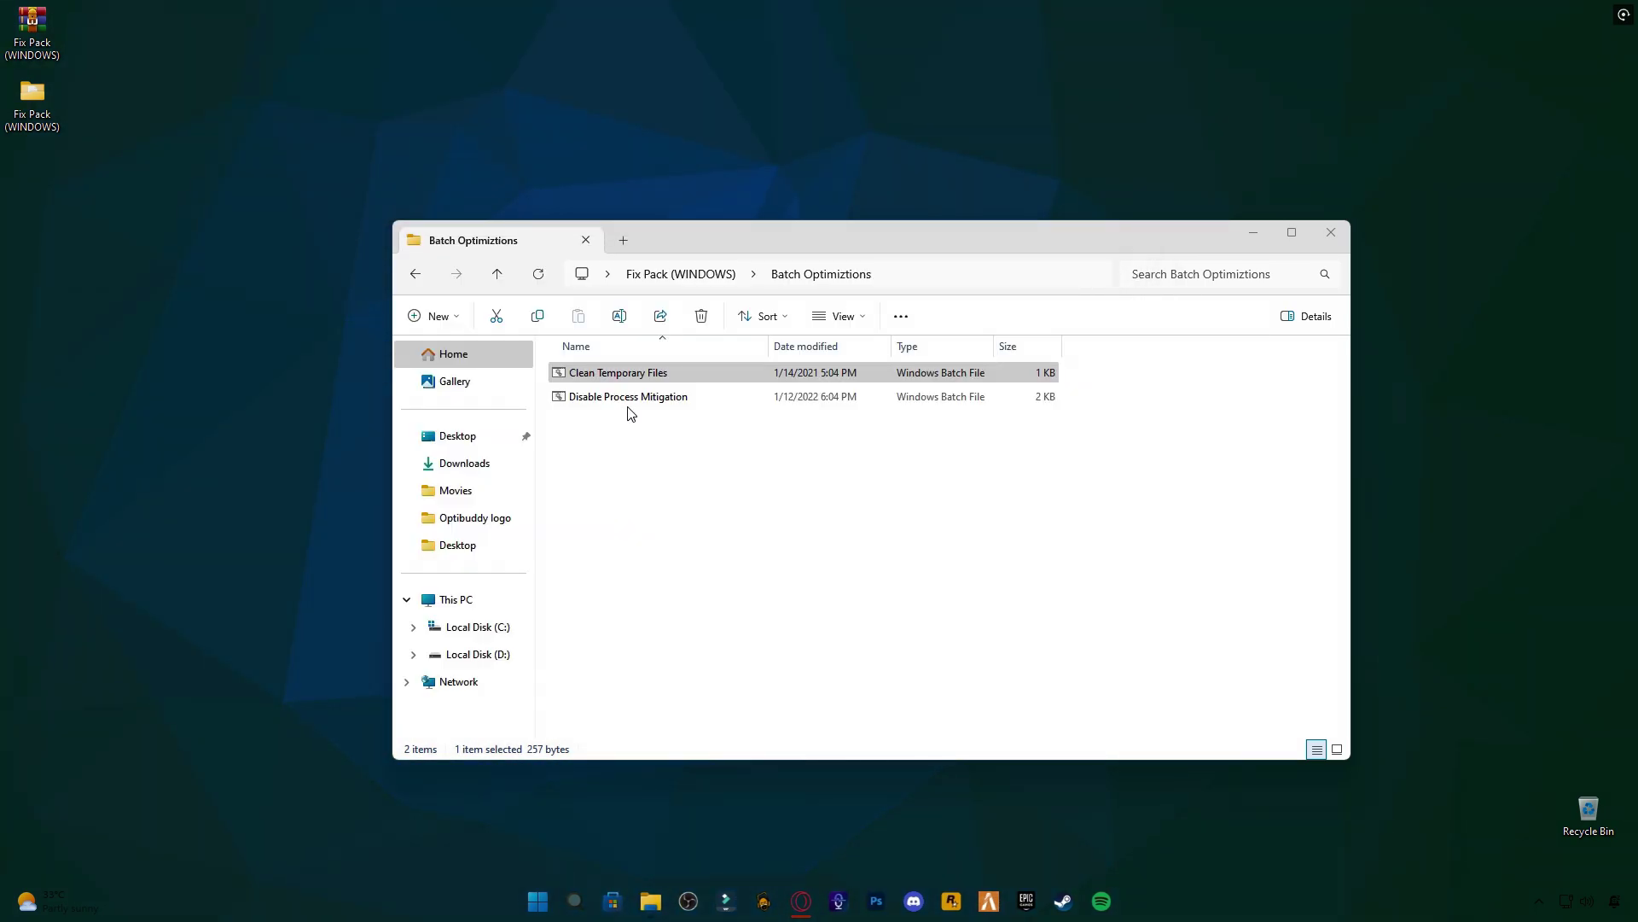
Run the Disable Process Mitigation batch file and dismiss its console.
{"action": "left_click", "coordinate": [646, 401]}
{"action": "double_click", "coordinate": [645, 398]}
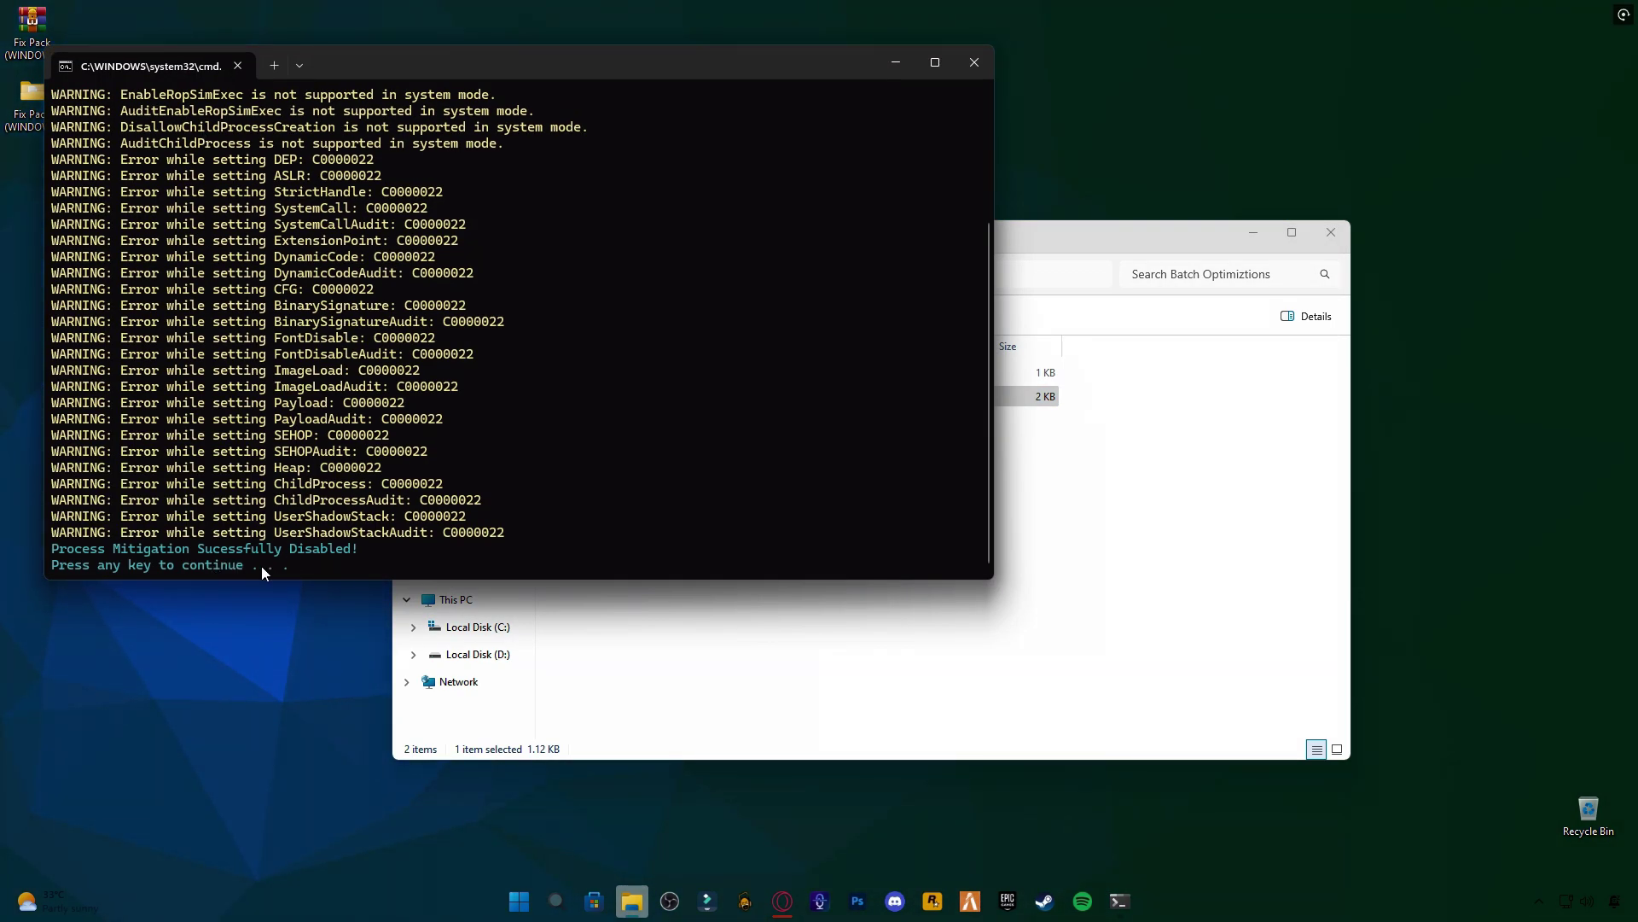
{"action": "key", "text": "Return"}
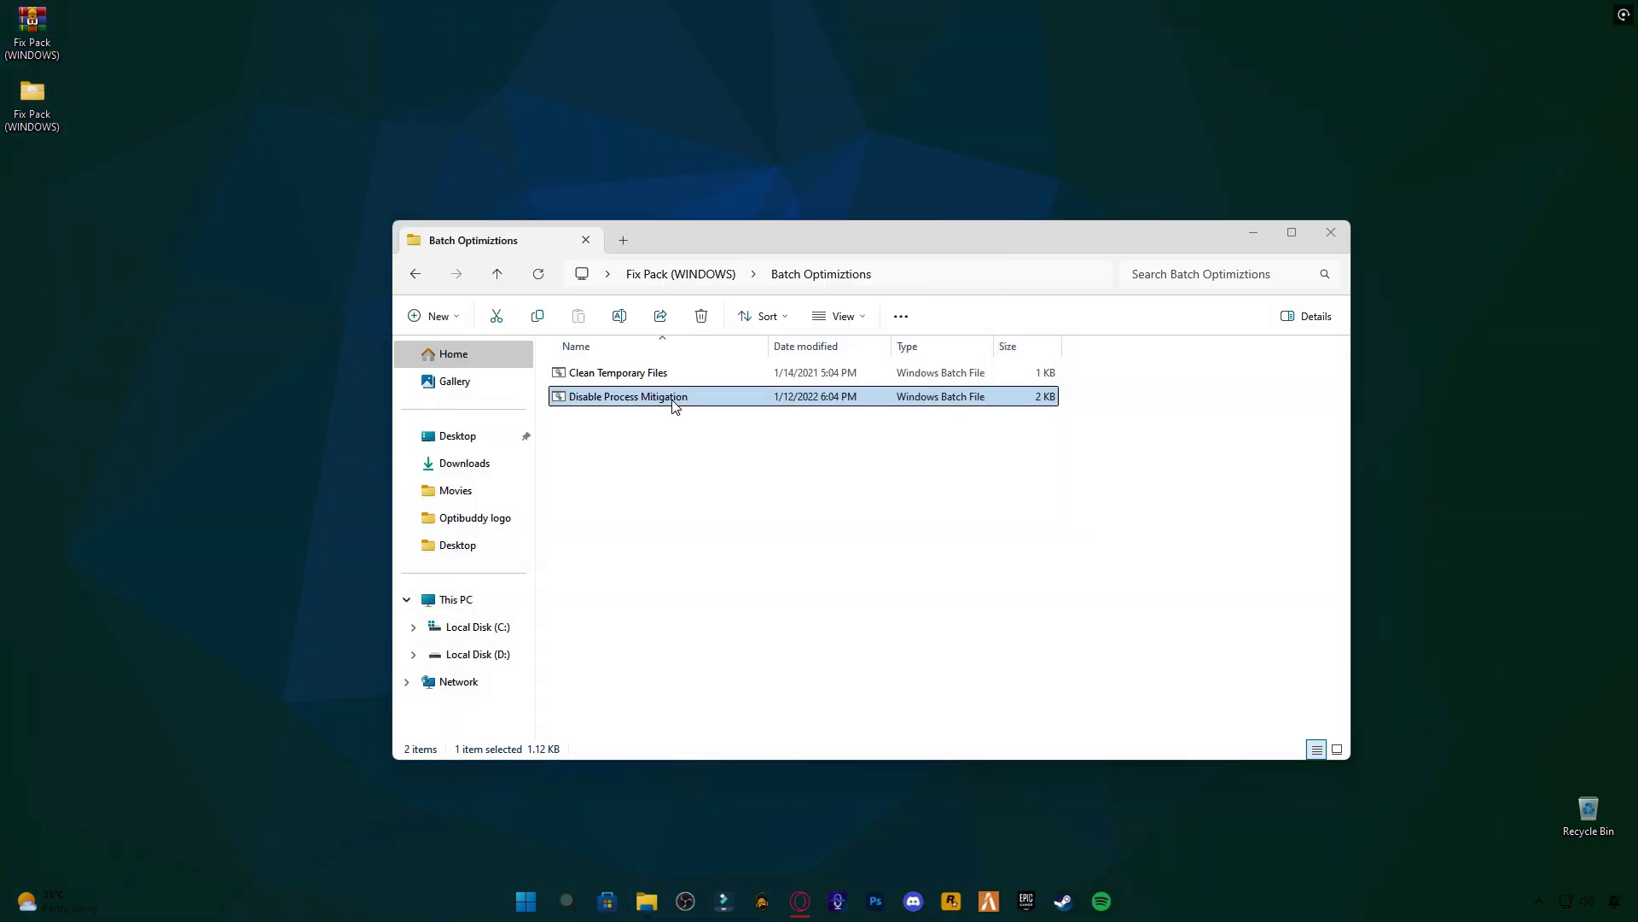
Add the Disable Hibernate entries from the Fix Pack's Hibernate in Windows - Enable or Disable folder to the registry.
{"action": "left_click", "coordinate": [415, 274]}
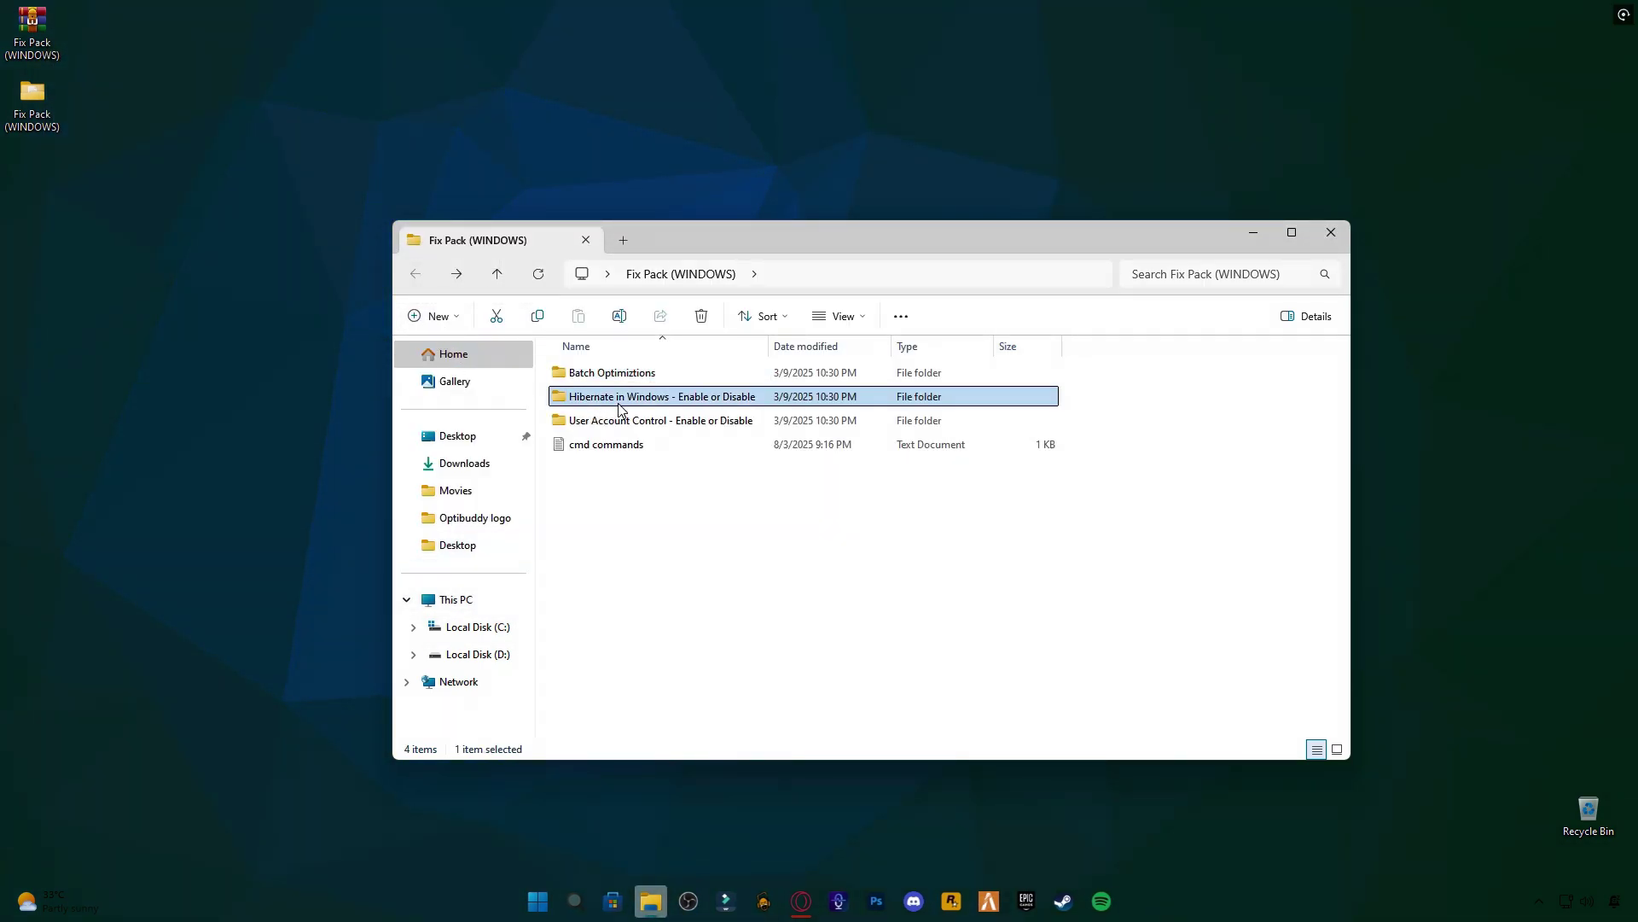
{"action": "double_click", "coordinate": [620, 398]}
{"action": "left_click", "coordinate": [591, 375]}
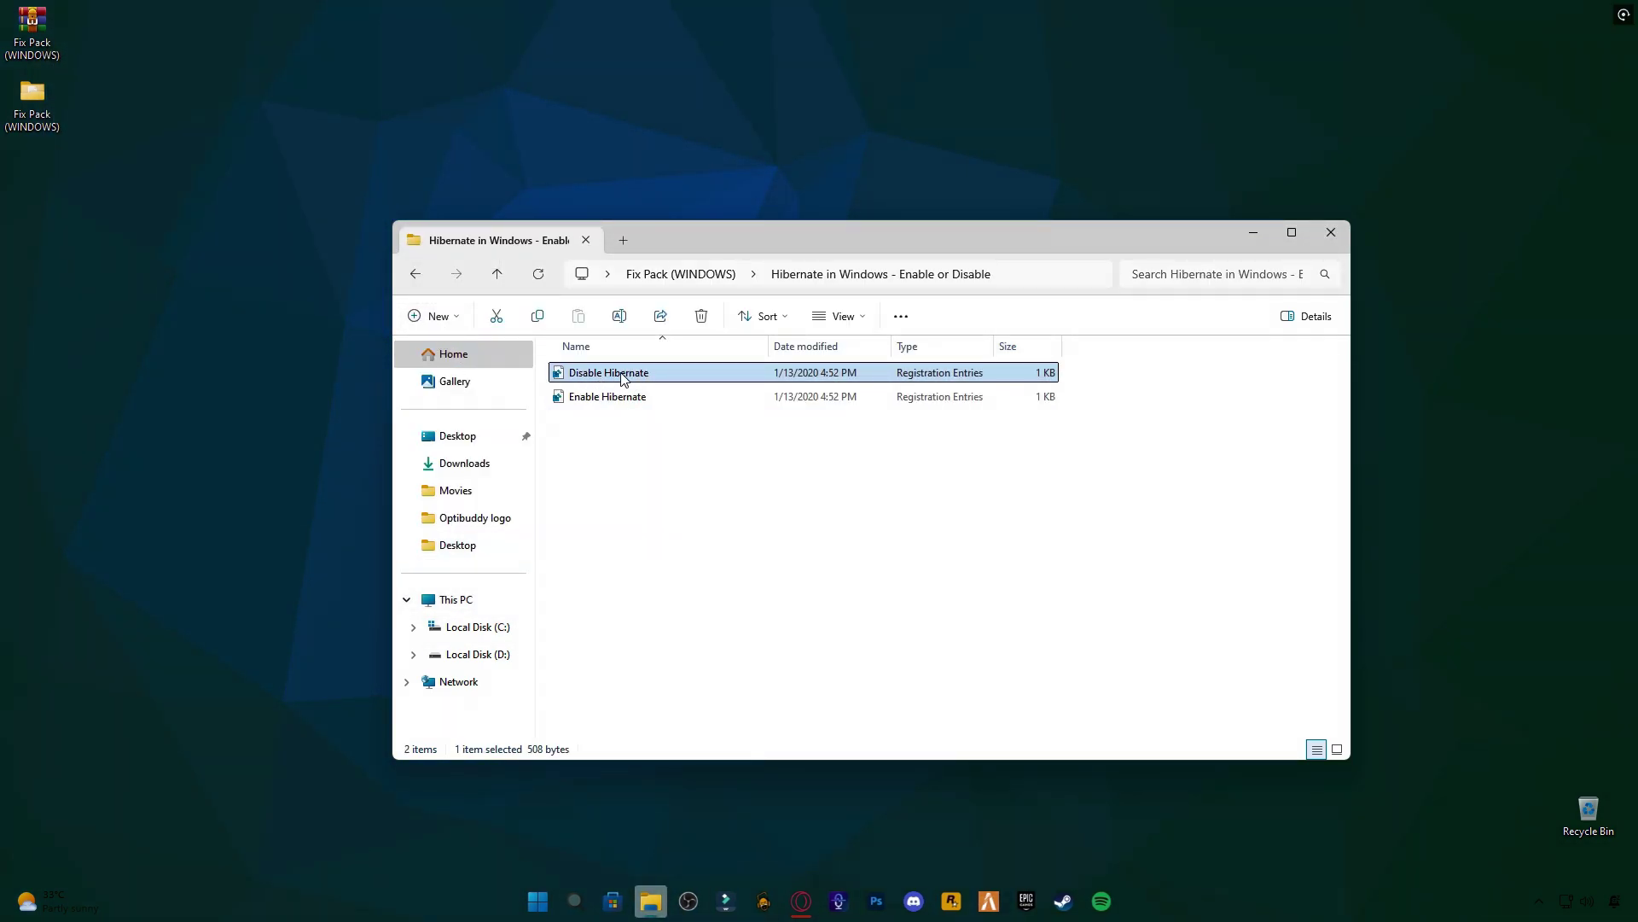
{"action": "double_click", "coordinate": [622, 378]}
{"action": "left_click", "coordinate": [828, 675]}
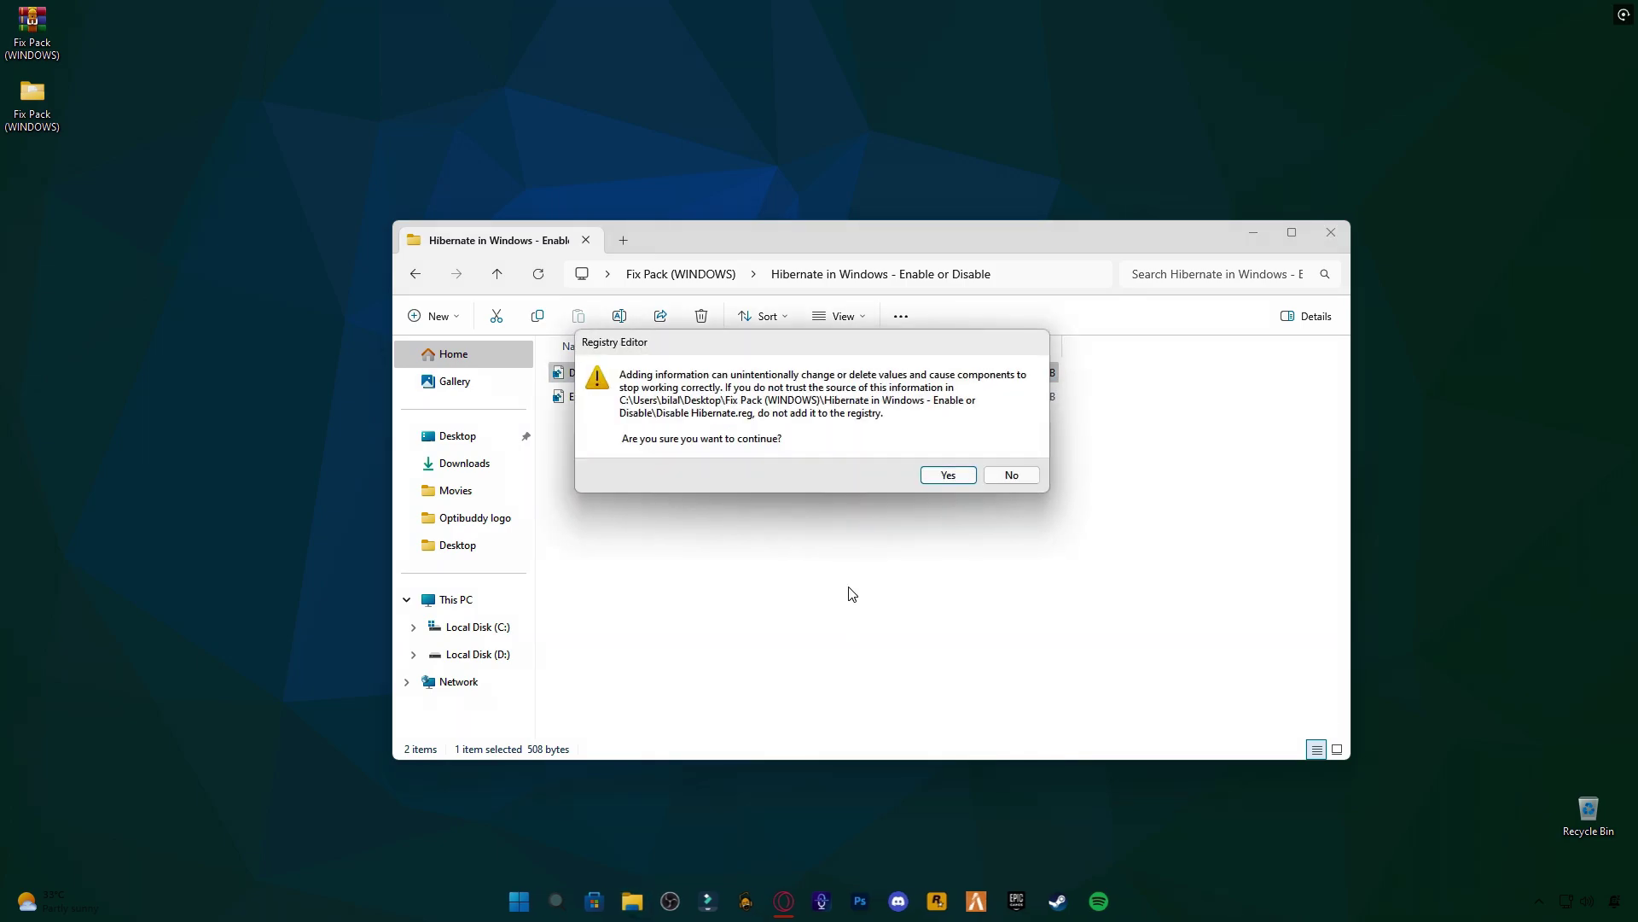
{"action": "left_click", "coordinate": [944, 474]}
{"action": "left_click", "coordinate": [1012, 456]}
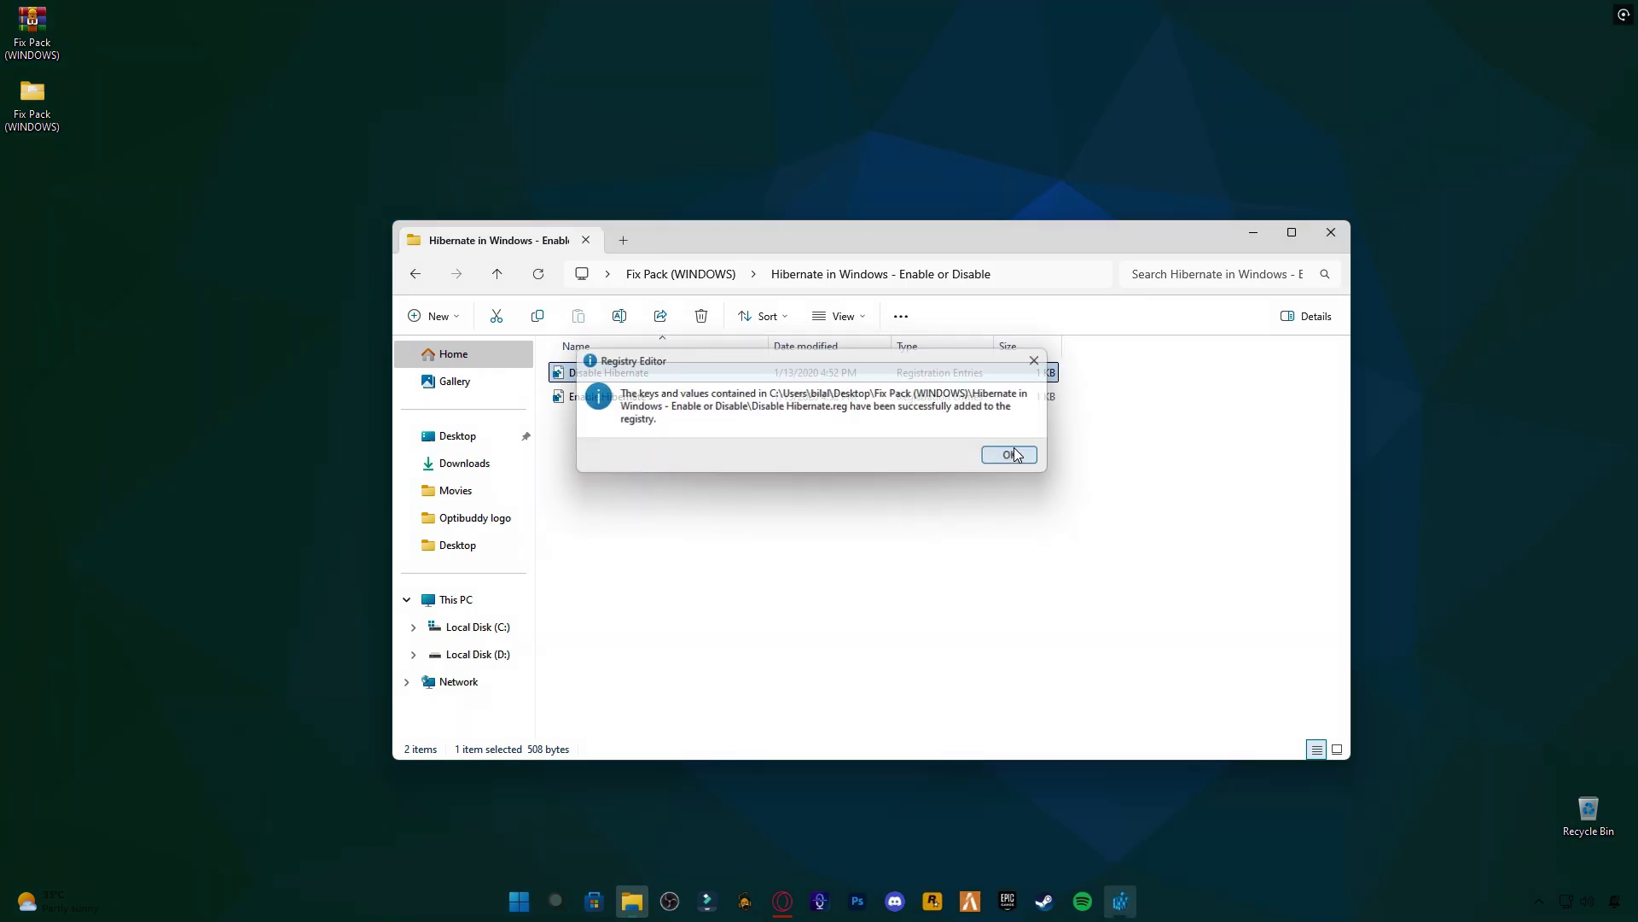
Add the Disable User Account Control entries from the Fix Pack's User Account Control - Enable or Disable folder to the registry.
{"action": "left_click", "coordinate": [416, 274]}
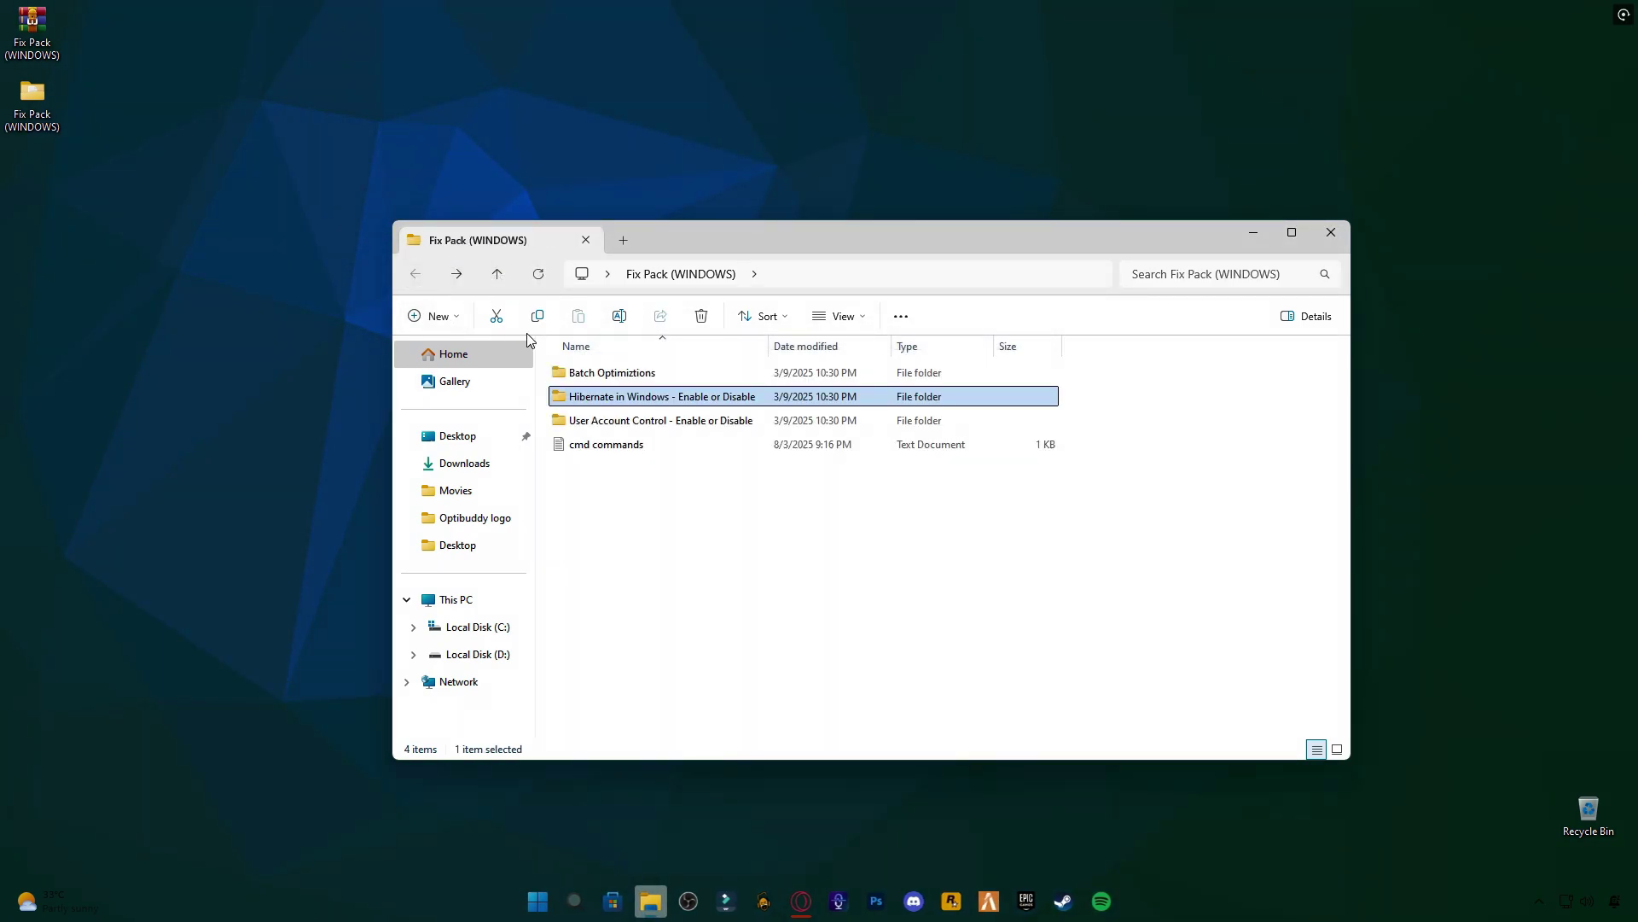
{"action": "double_click", "coordinate": [587, 421]}
{"action": "left_click", "coordinate": [606, 376]}
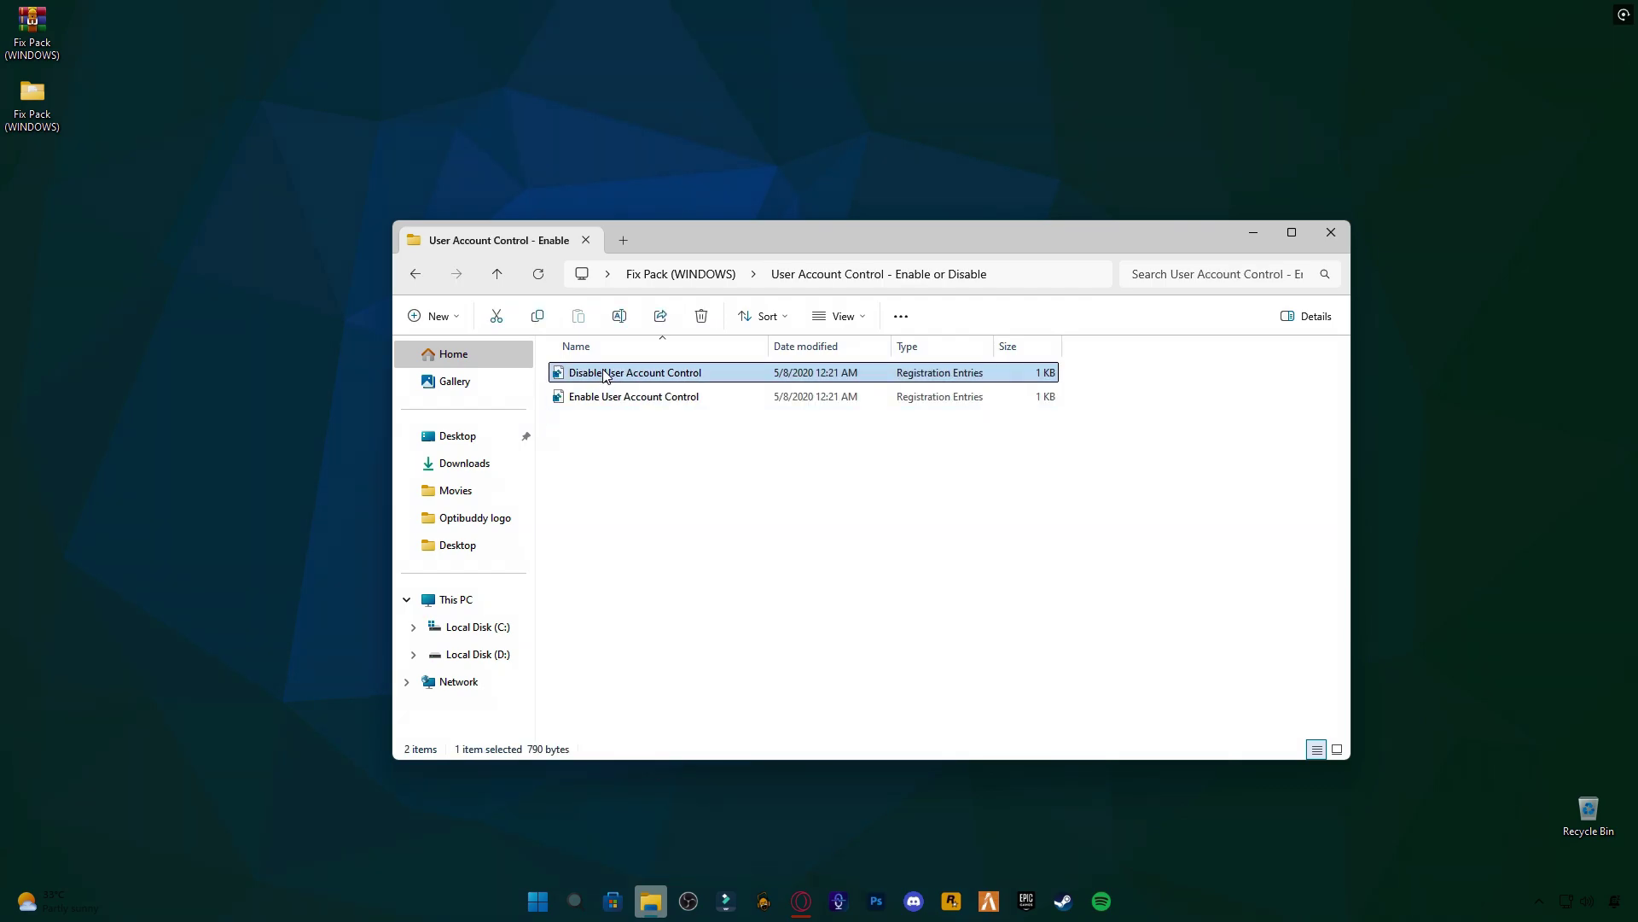
{"action": "double_click", "coordinate": [737, 373]}
{"action": "left_click", "coordinate": [821, 666]}
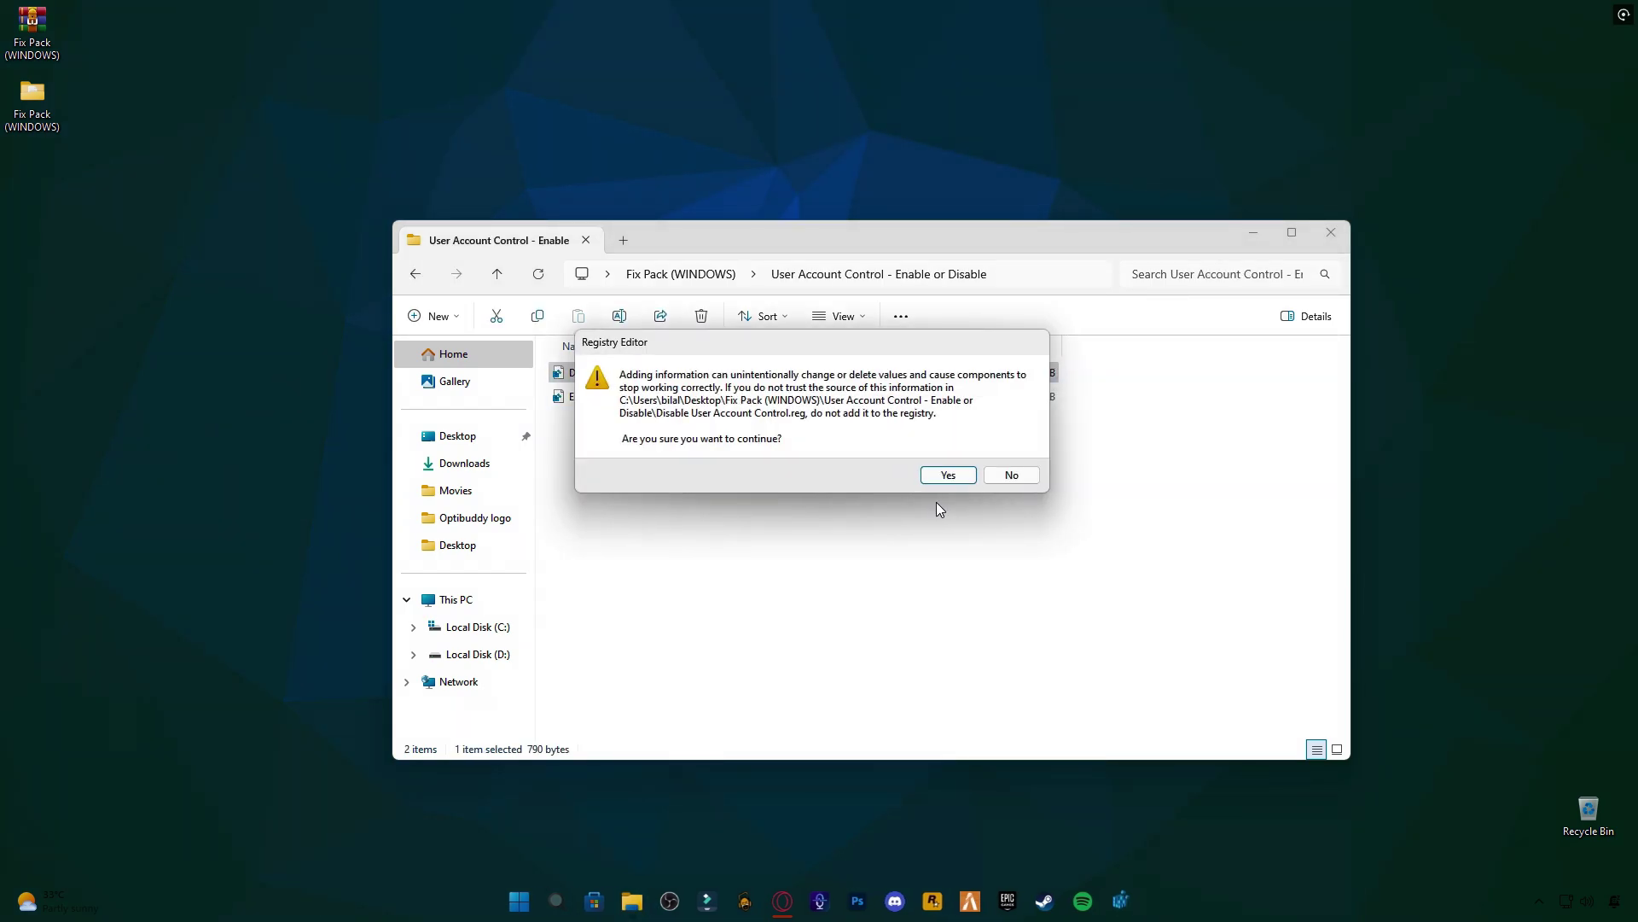
{"action": "left_click", "coordinate": [949, 475]}
{"action": "left_click", "coordinate": [1012, 458]}
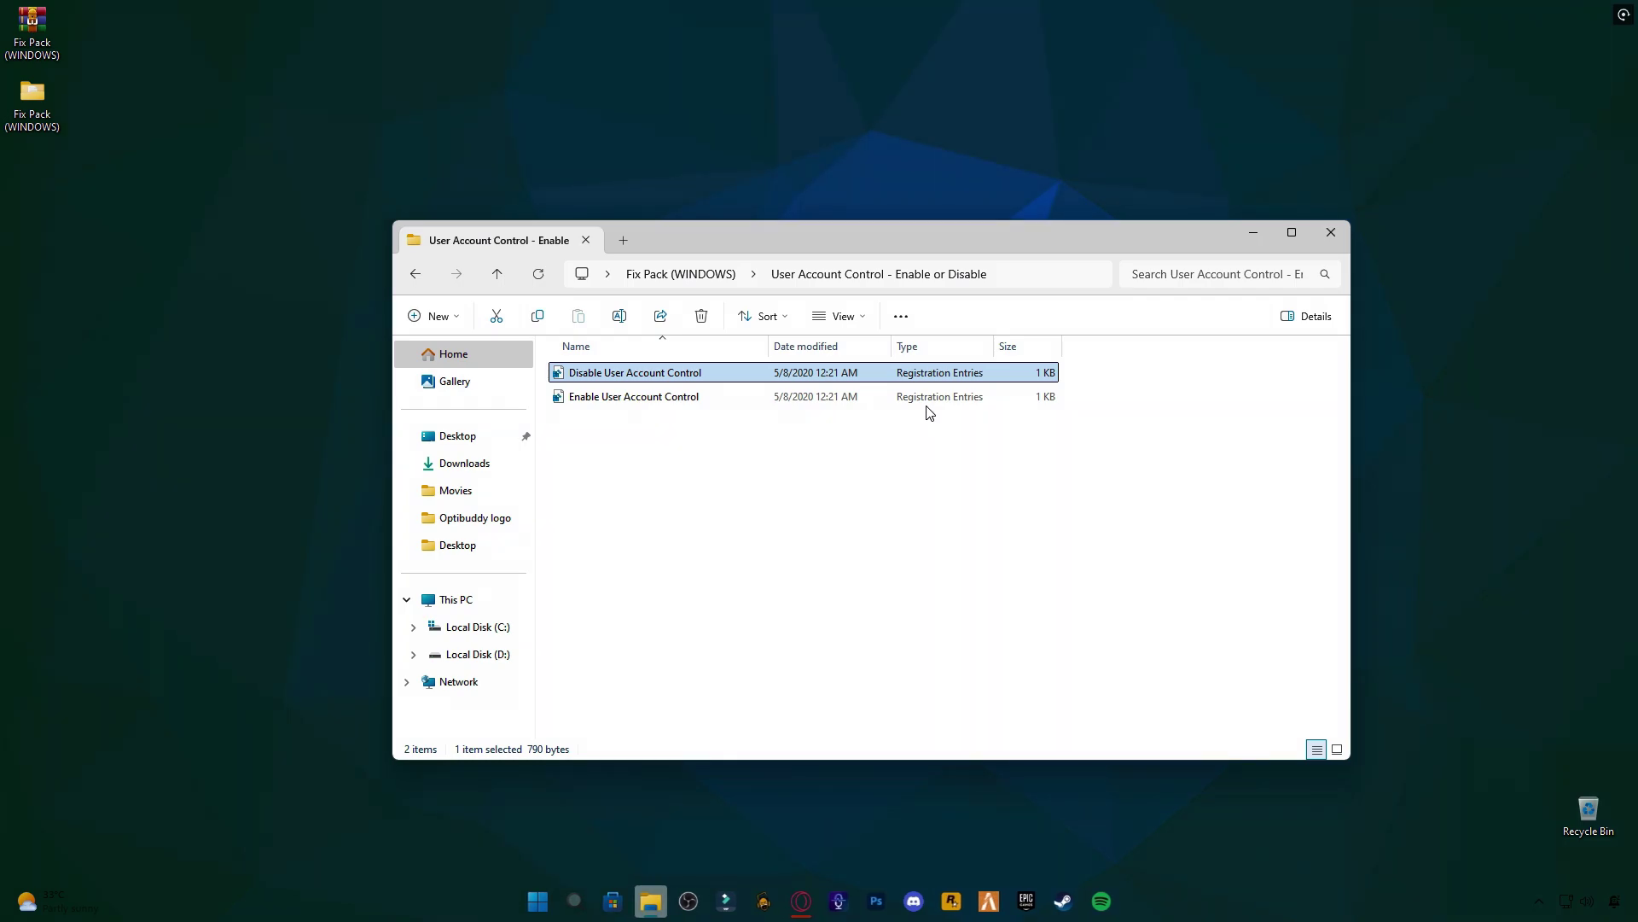
Open the cmd commands text file from the Fix Pack (WINDOWS) folder and minimize the folder window.
{"action": "left_click", "coordinate": [417, 274]}
{"action": "left_click", "coordinate": [669, 446]}
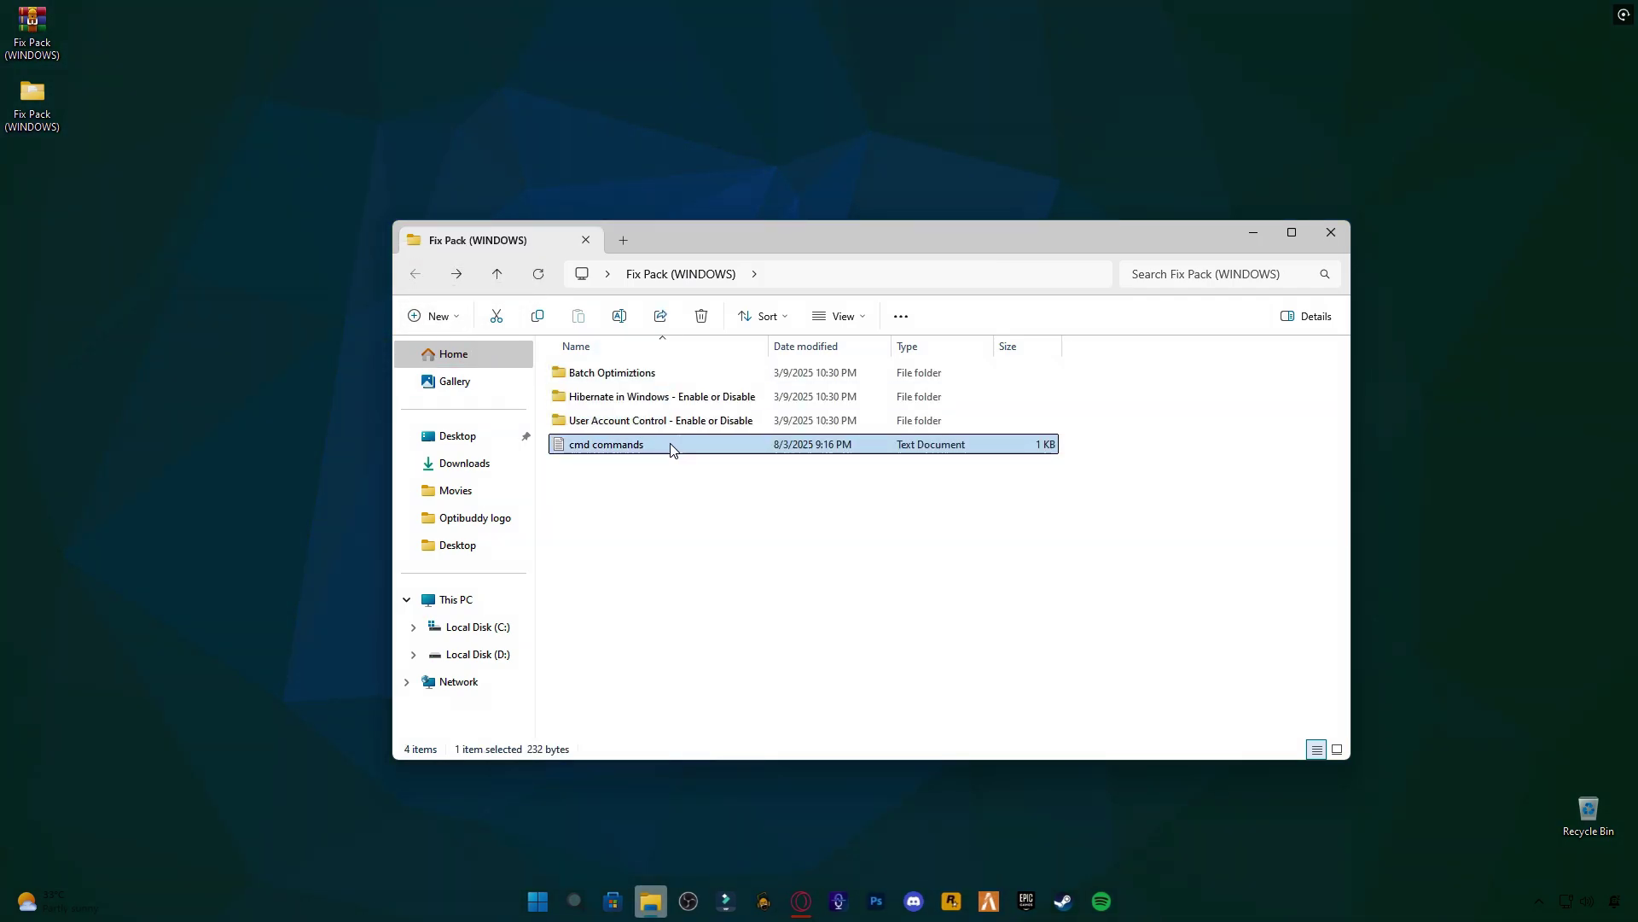
{"action": "double_click", "coordinate": [645, 450]}
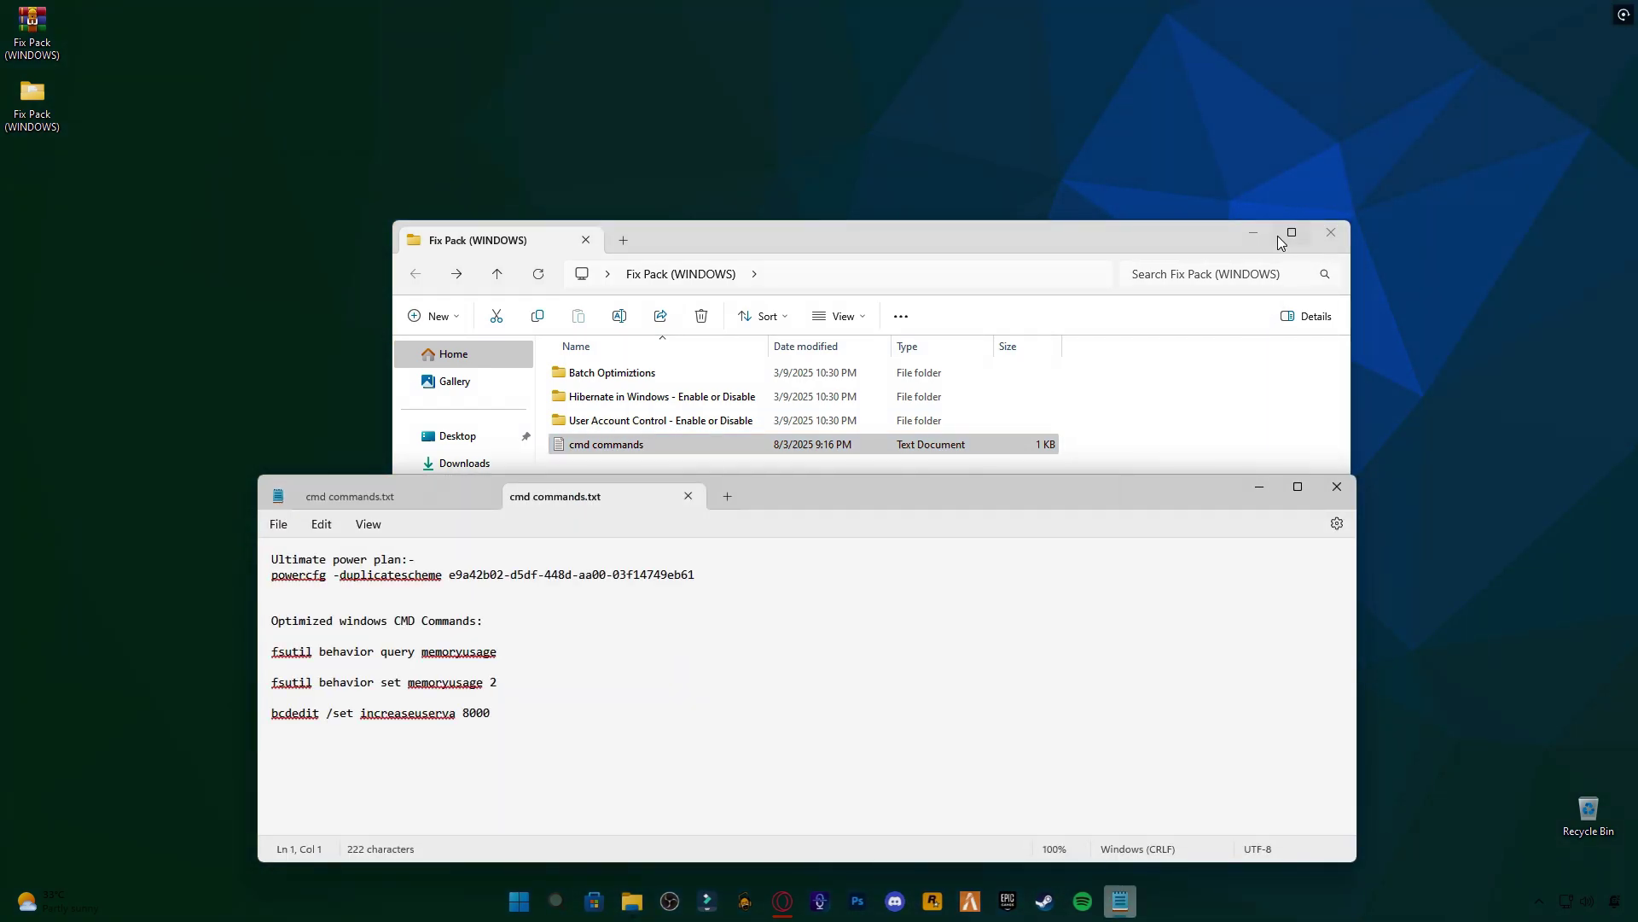
{"action": "left_click", "coordinate": [1277, 235]}
{"action": "left_click", "coordinate": [1254, 232]}
{"action": "left_click_drag", "start_coordinate": [893, 495], "coordinate": [991, 207]}
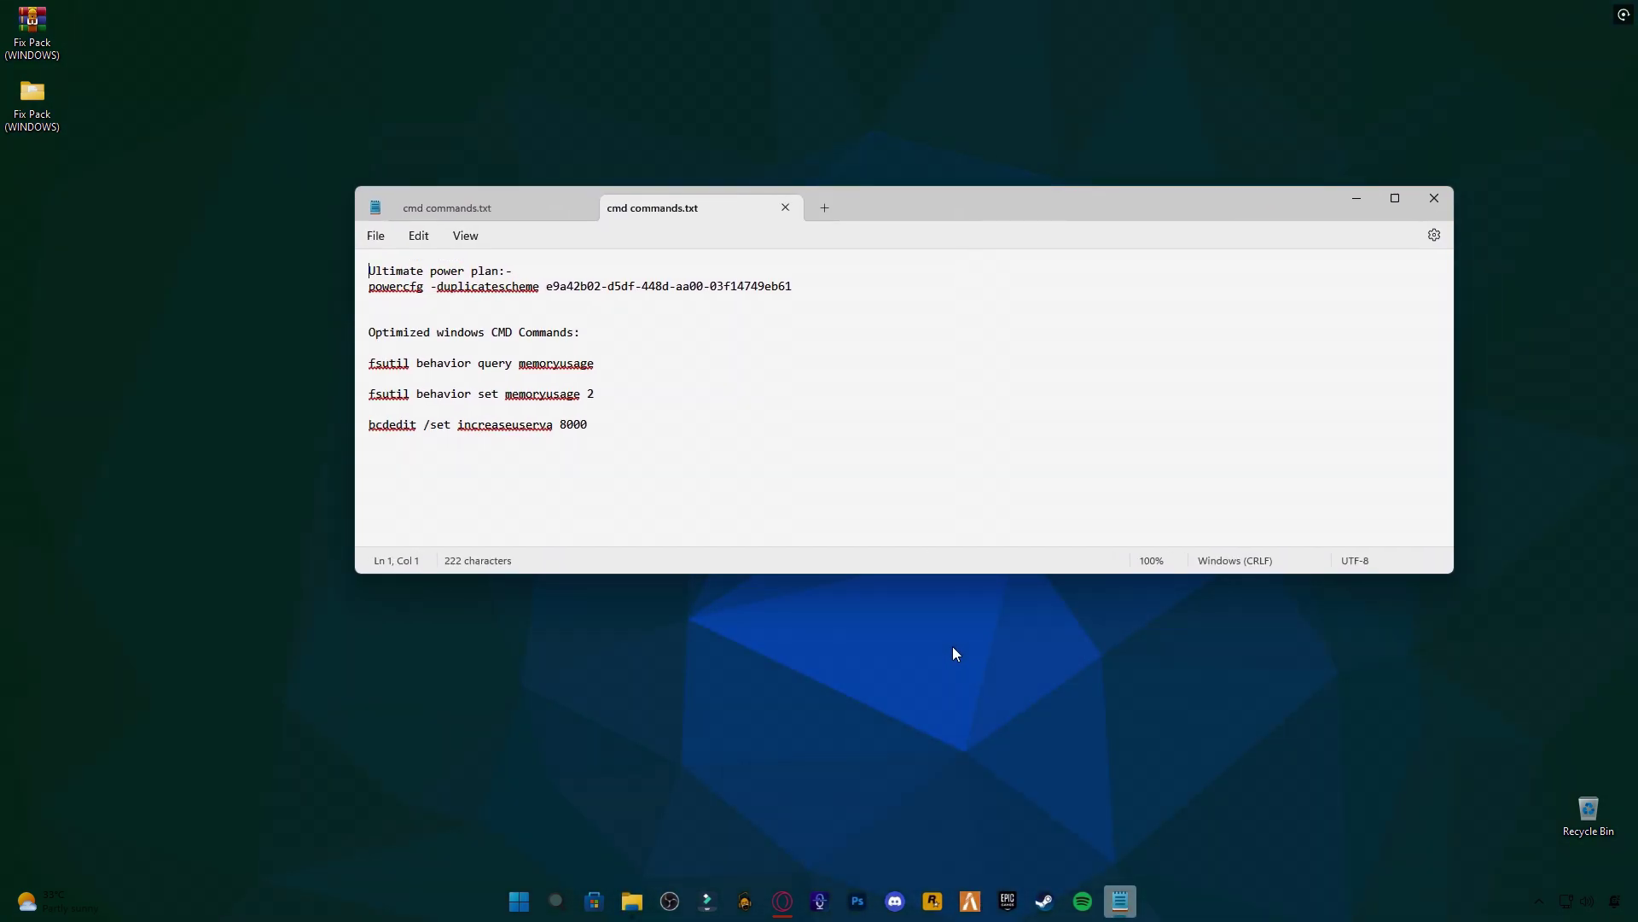
Search Windows for cmd and open Command Prompt as administrator, allowing it to make changes.
{"action": "left_click", "coordinate": [556, 901]}
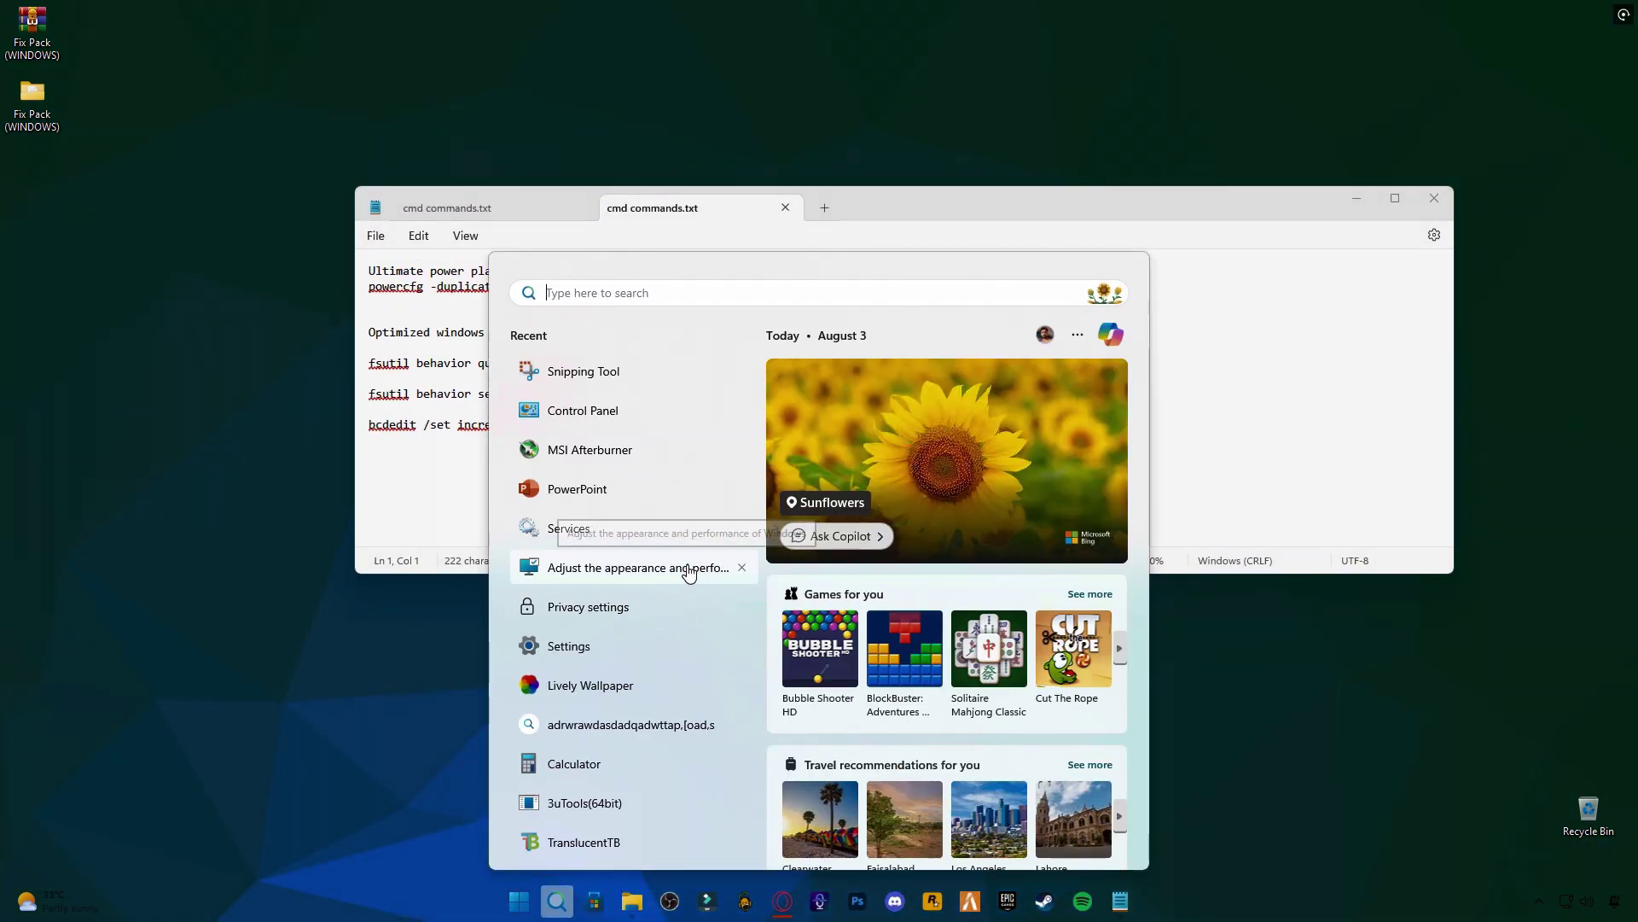
{"action": "type", "text": "cmd"}
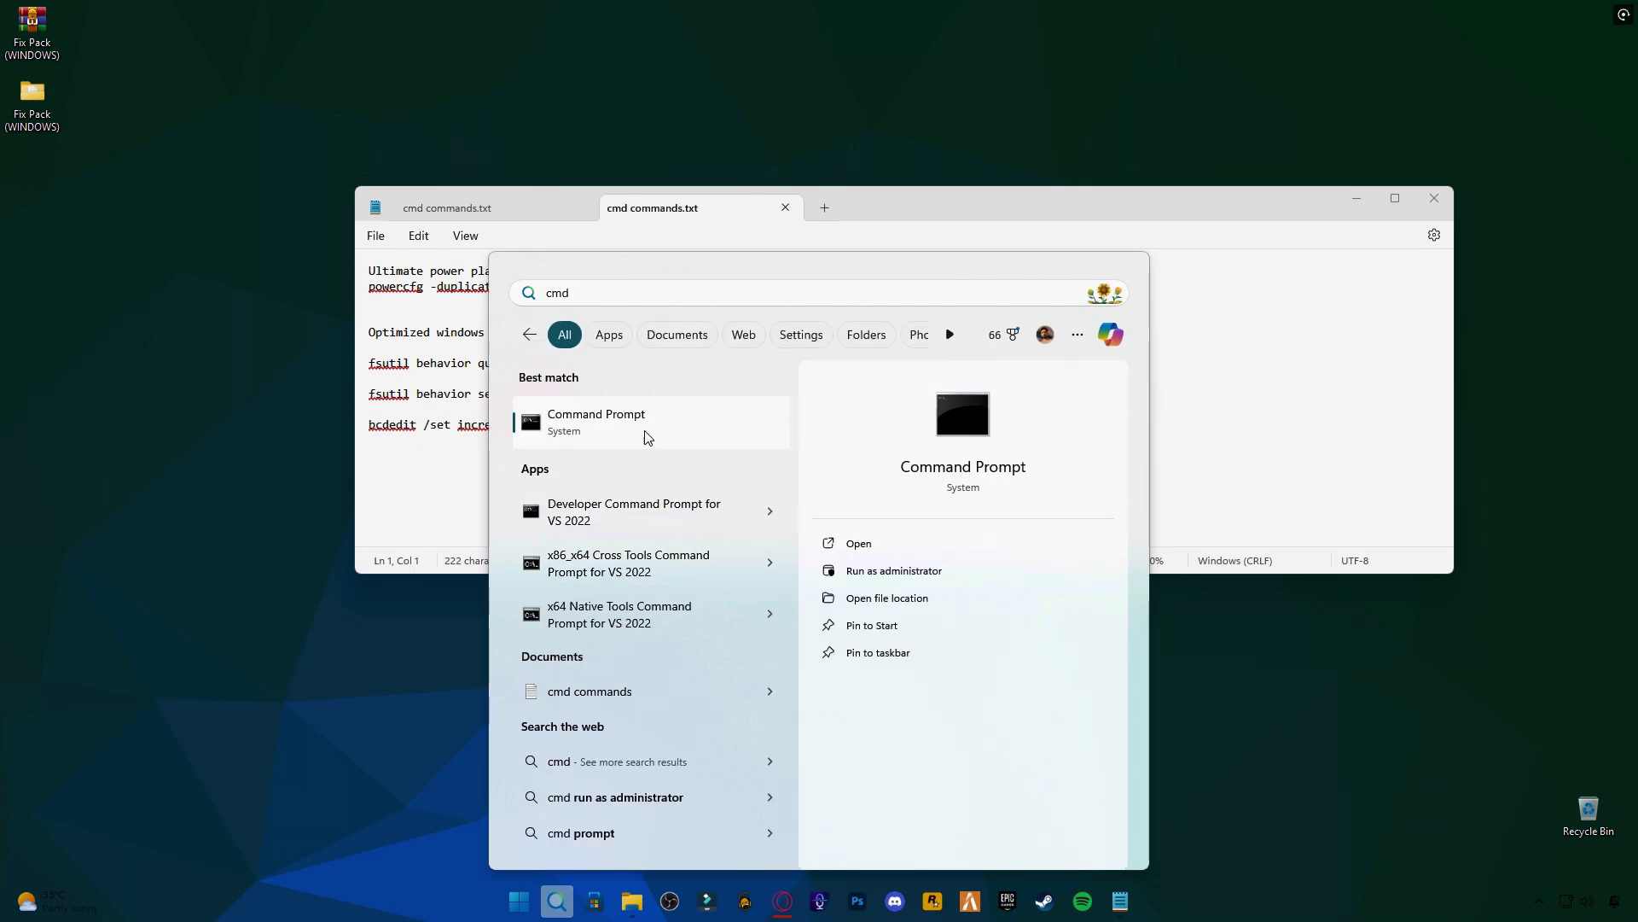
{"action": "right_click", "coordinate": [674, 442]}
{"action": "left_click", "coordinate": [702, 453]}
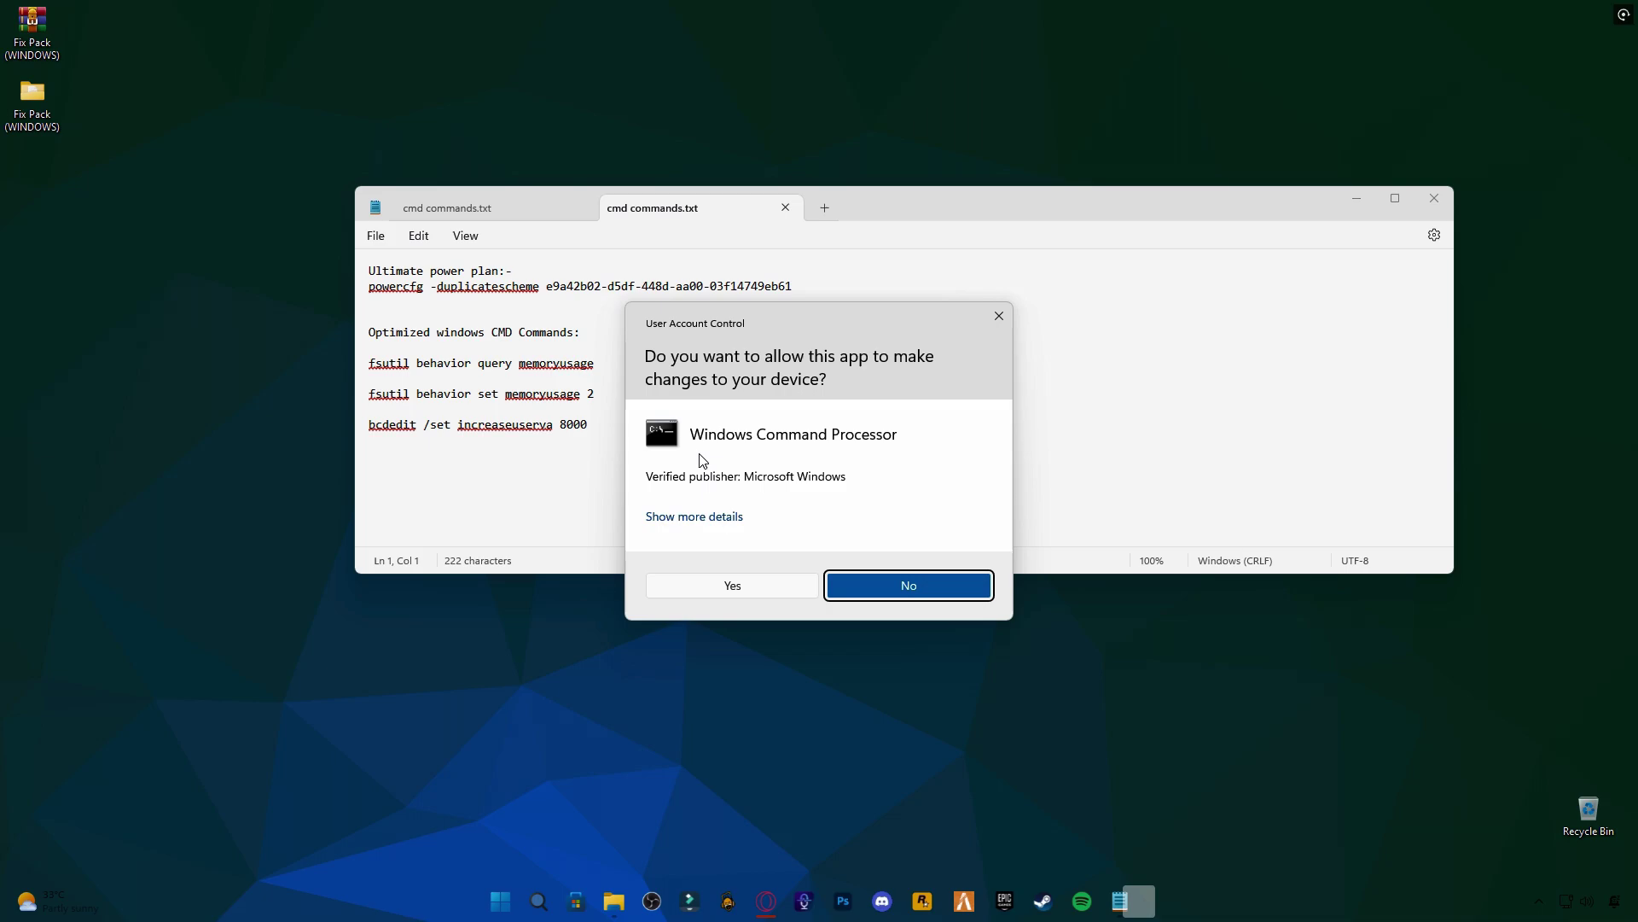
{"action": "left_click", "coordinate": [734, 587]}
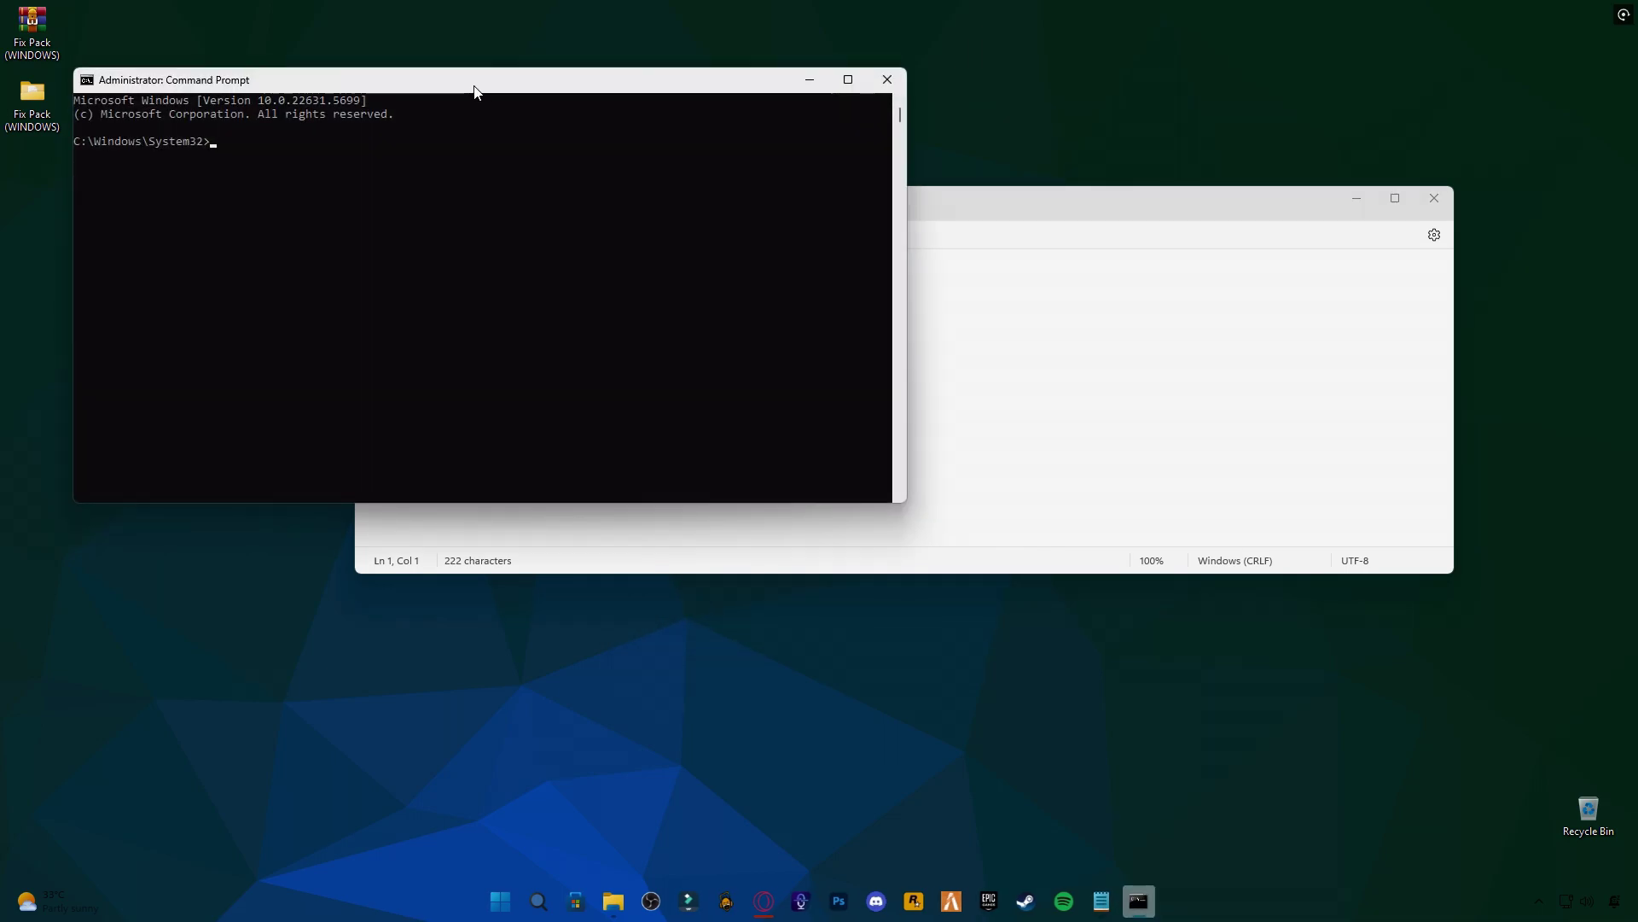
Copy the Ultimate power plan command from cmd commands.txt and run powercfg -duplicatescheme e9a42b02-d5df-448d-aa00-03f14749eb61 in Command Prompt.
{"action": "left_click", "coordinate": [798, 508]}
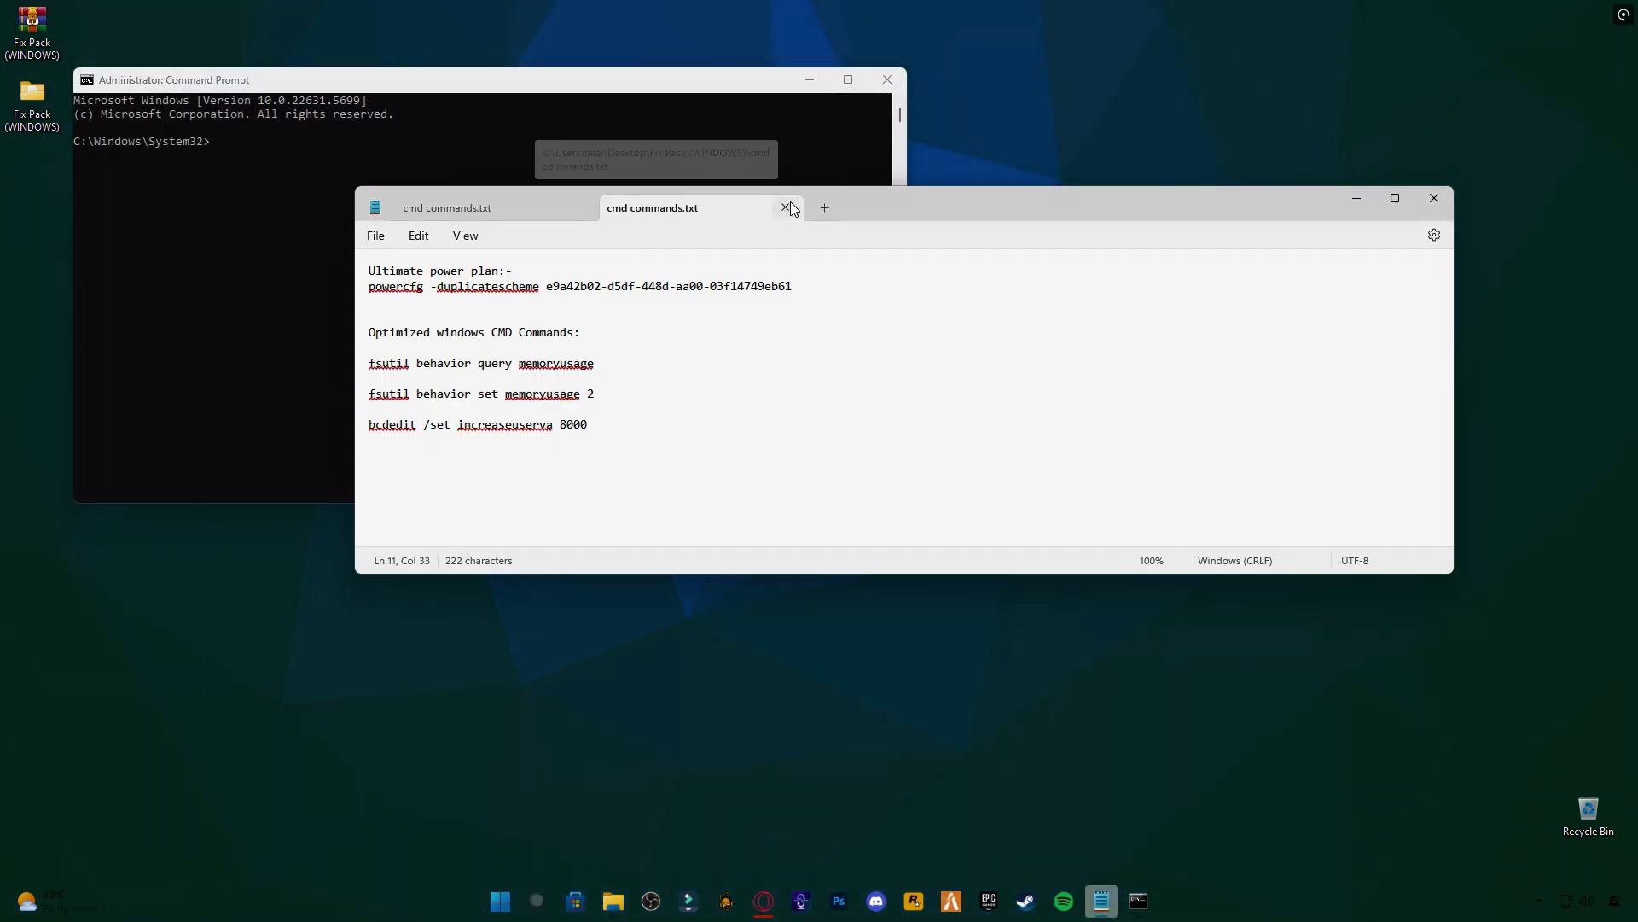
{"action": "left_click_drag", "start_coordinate": [880, 221], "coordinate": [896, 402]}
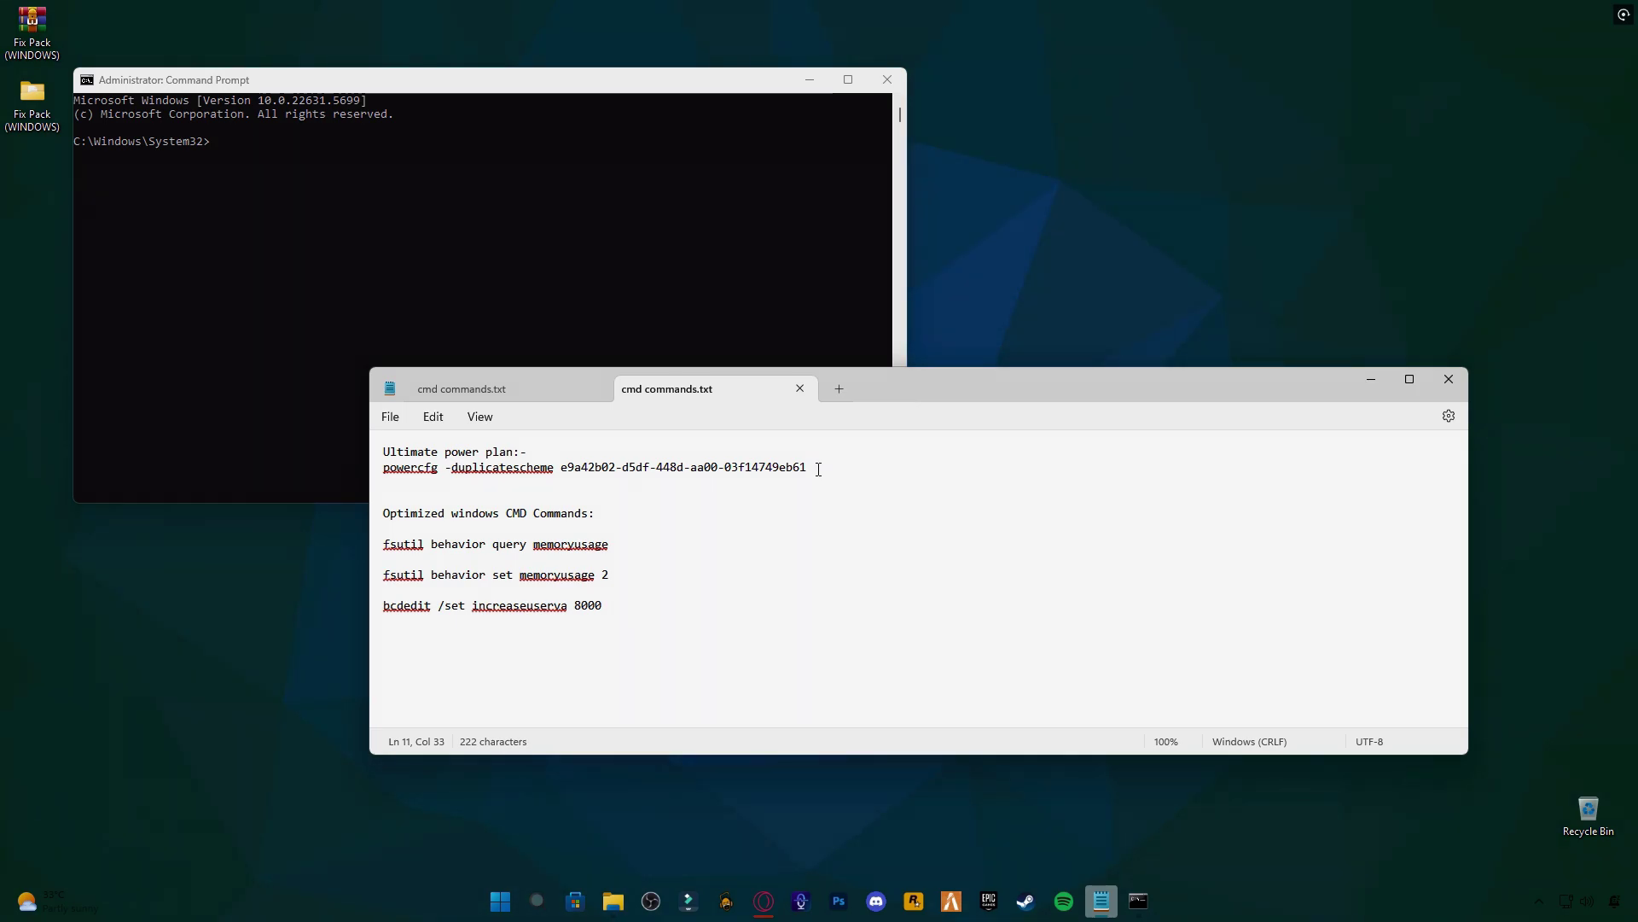
{"action": "left_click_drag", "start_coordinate": [808, 467], "coordinate": [390, 479]}
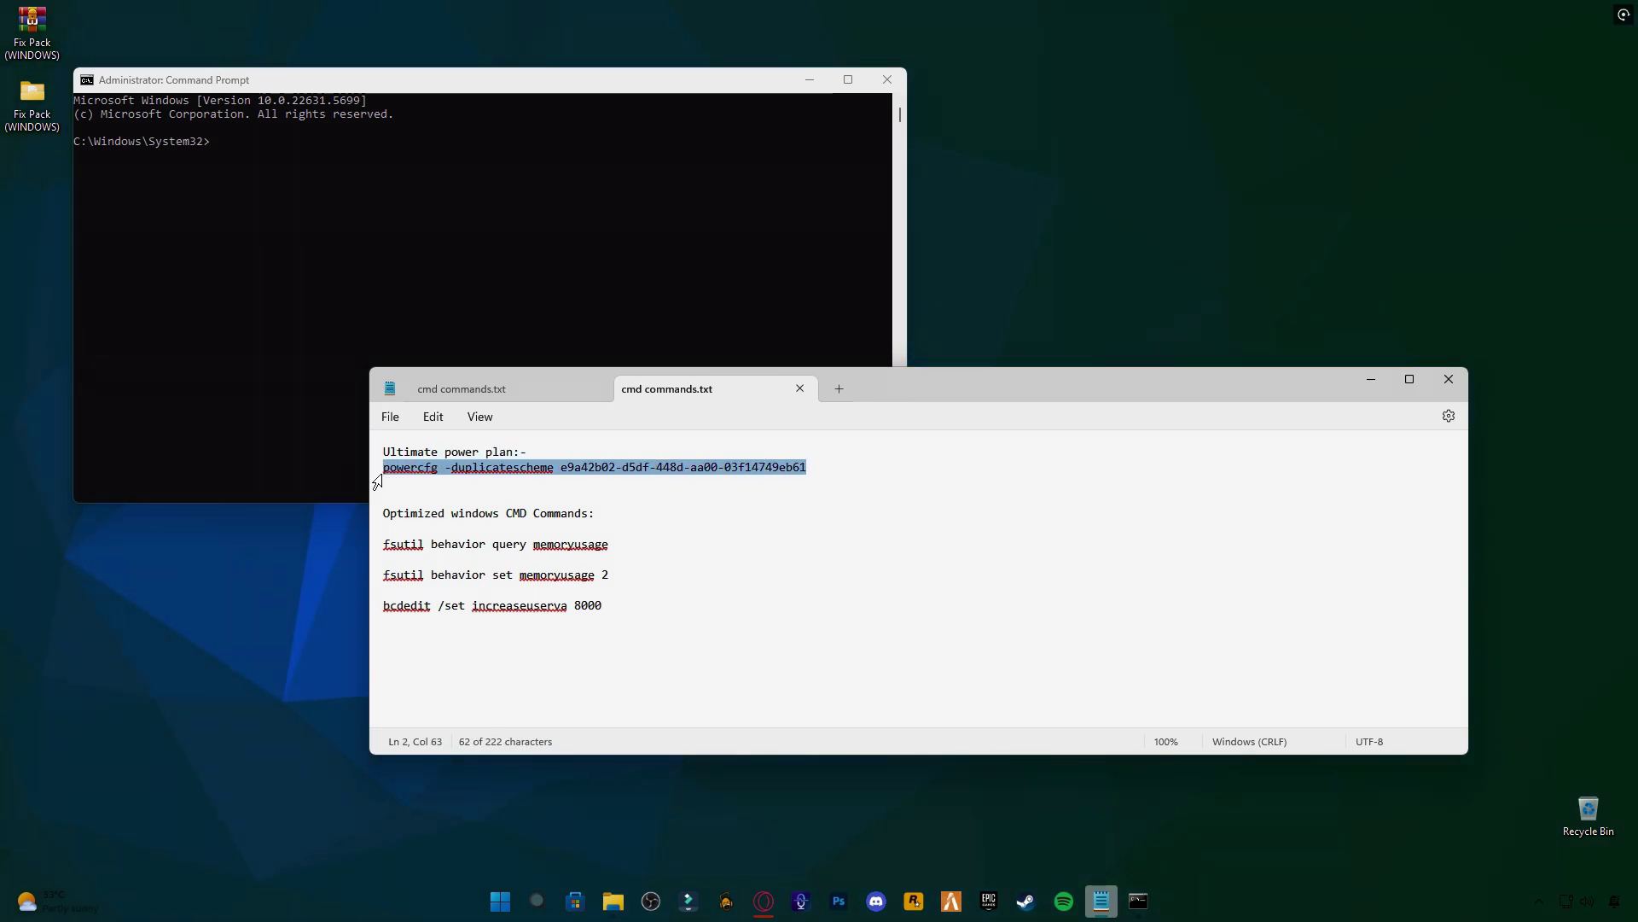
{"action": "right_click", "coordinate": [456, 476]}
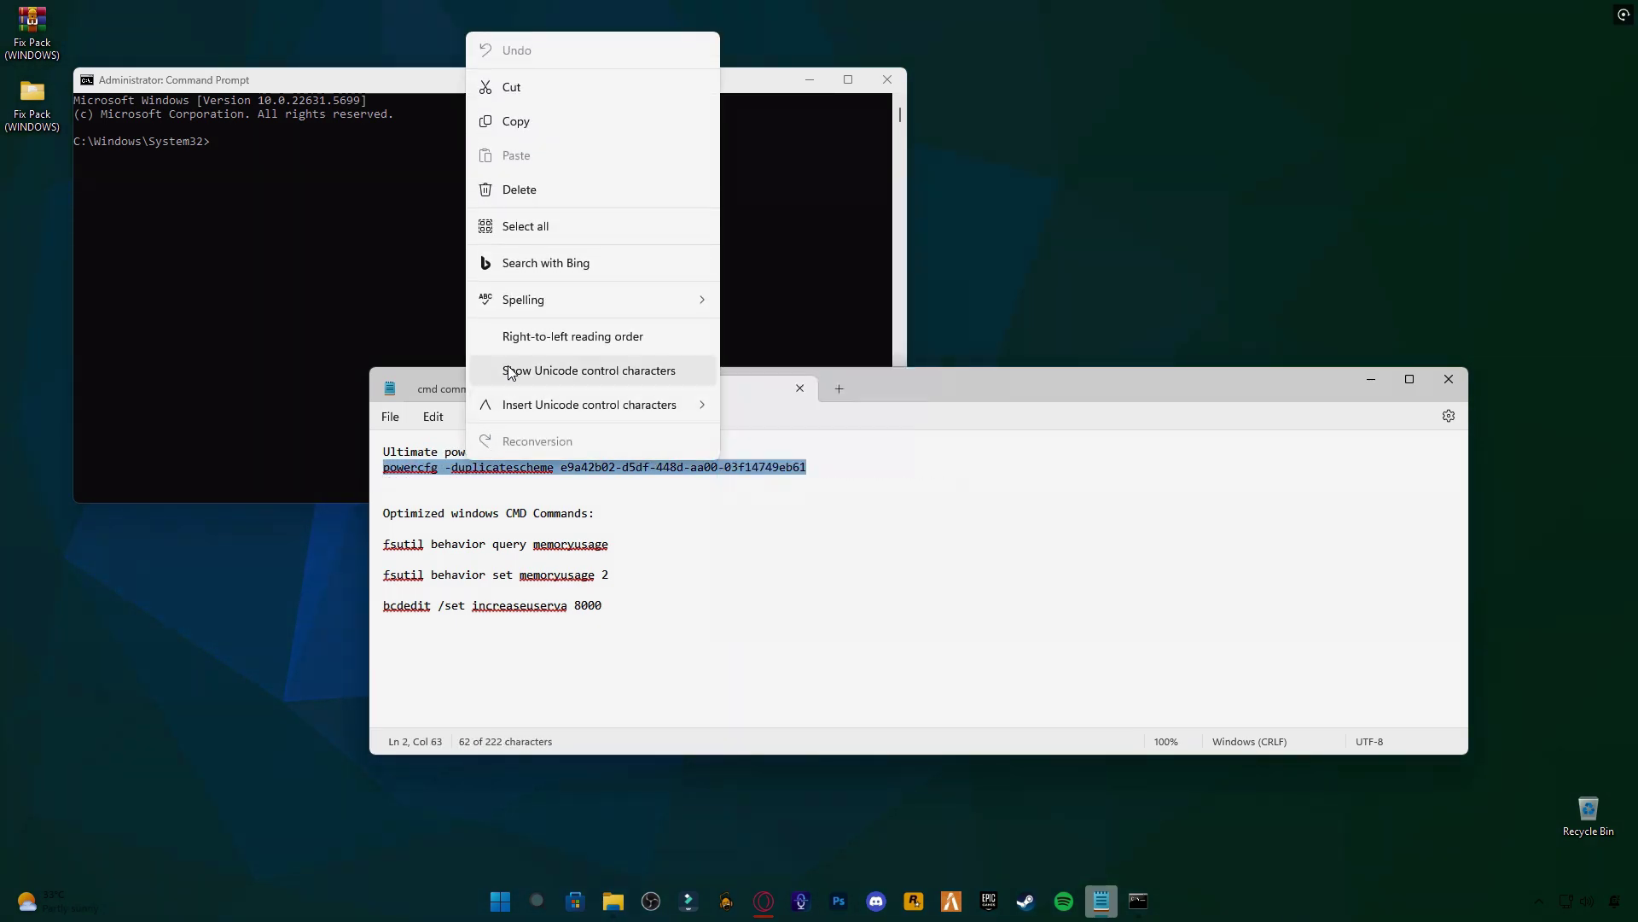
{"action": "left_click", "coordinate": [508, 122]}
{"action": "left_click", "coordinate": [215, 141]}
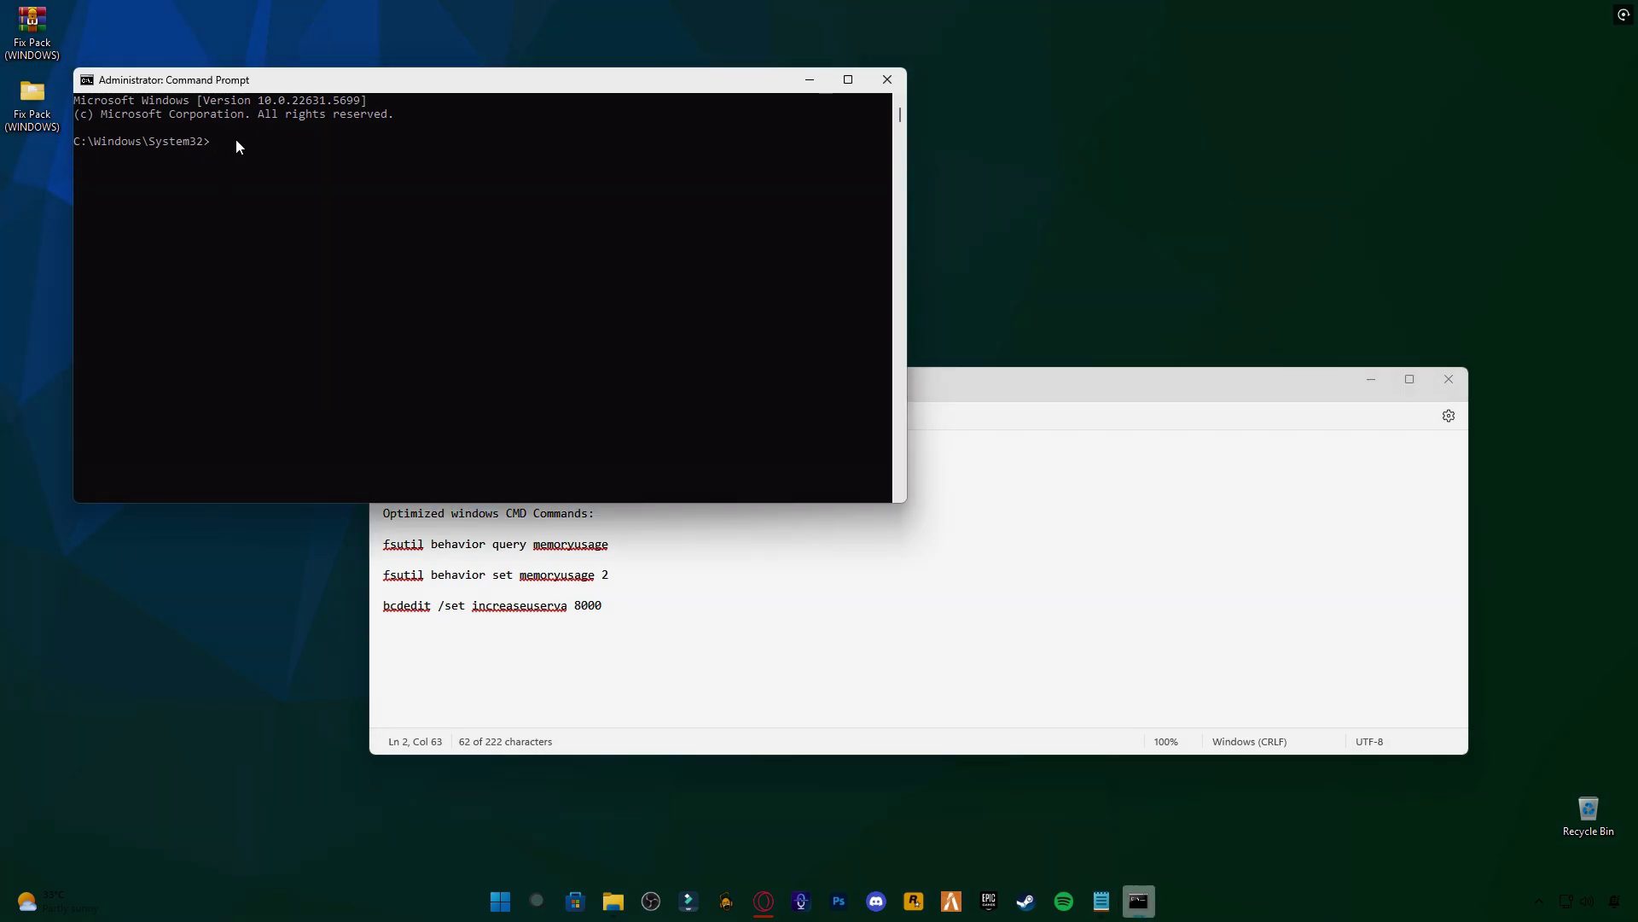
{"action": "right_click", "coordinate": [312, 161]}
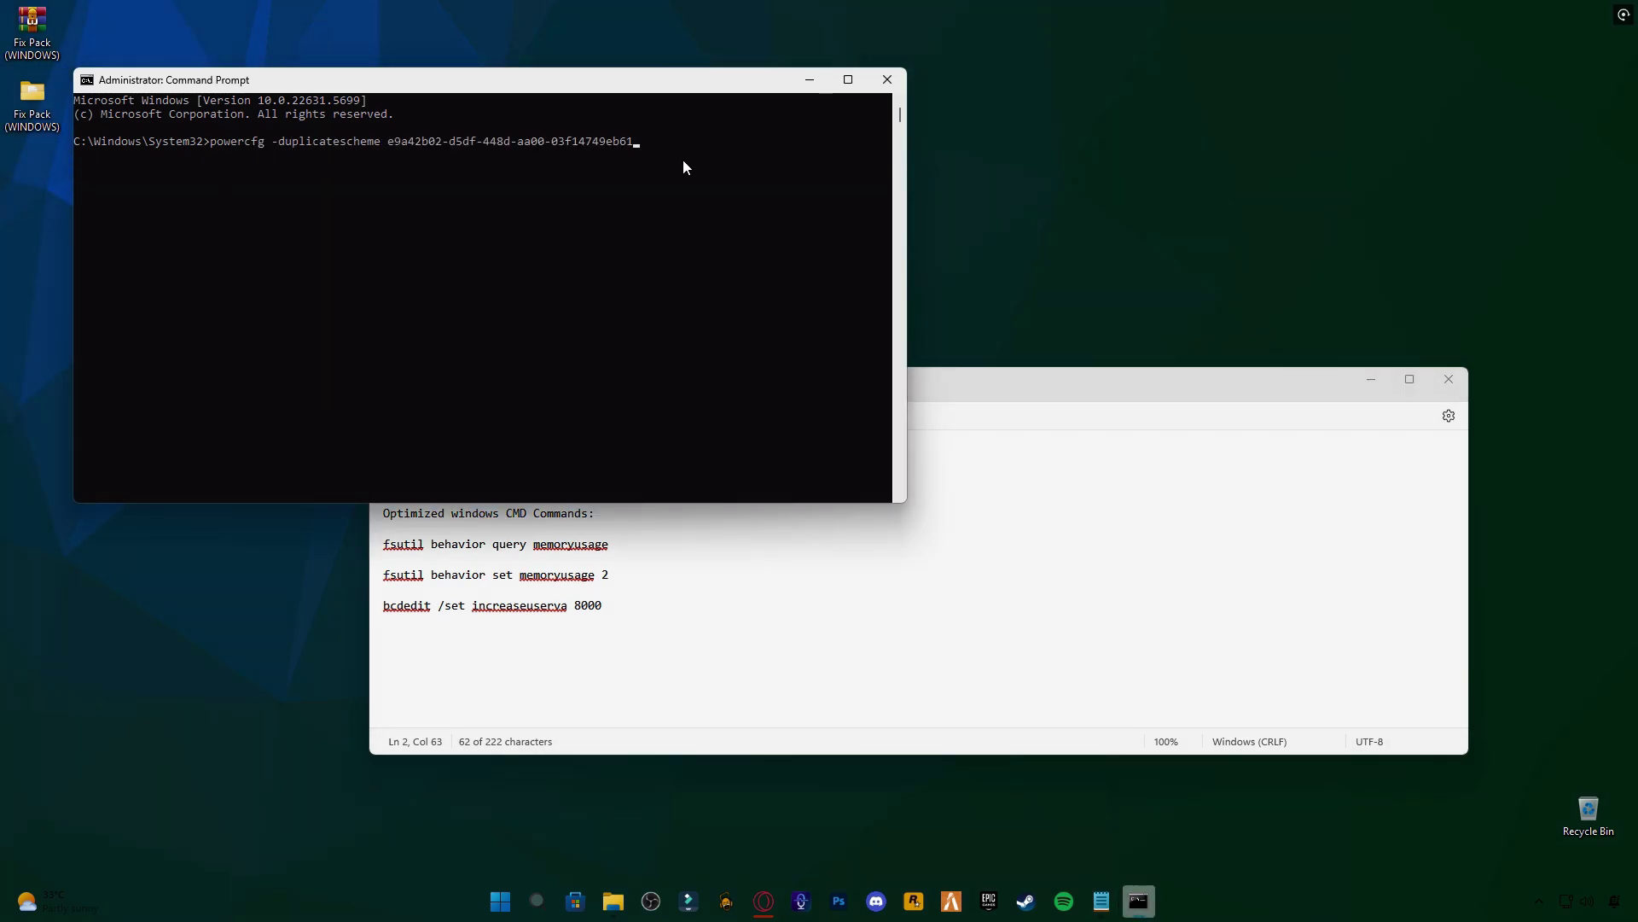
{"action": "key", "text": "Return"}
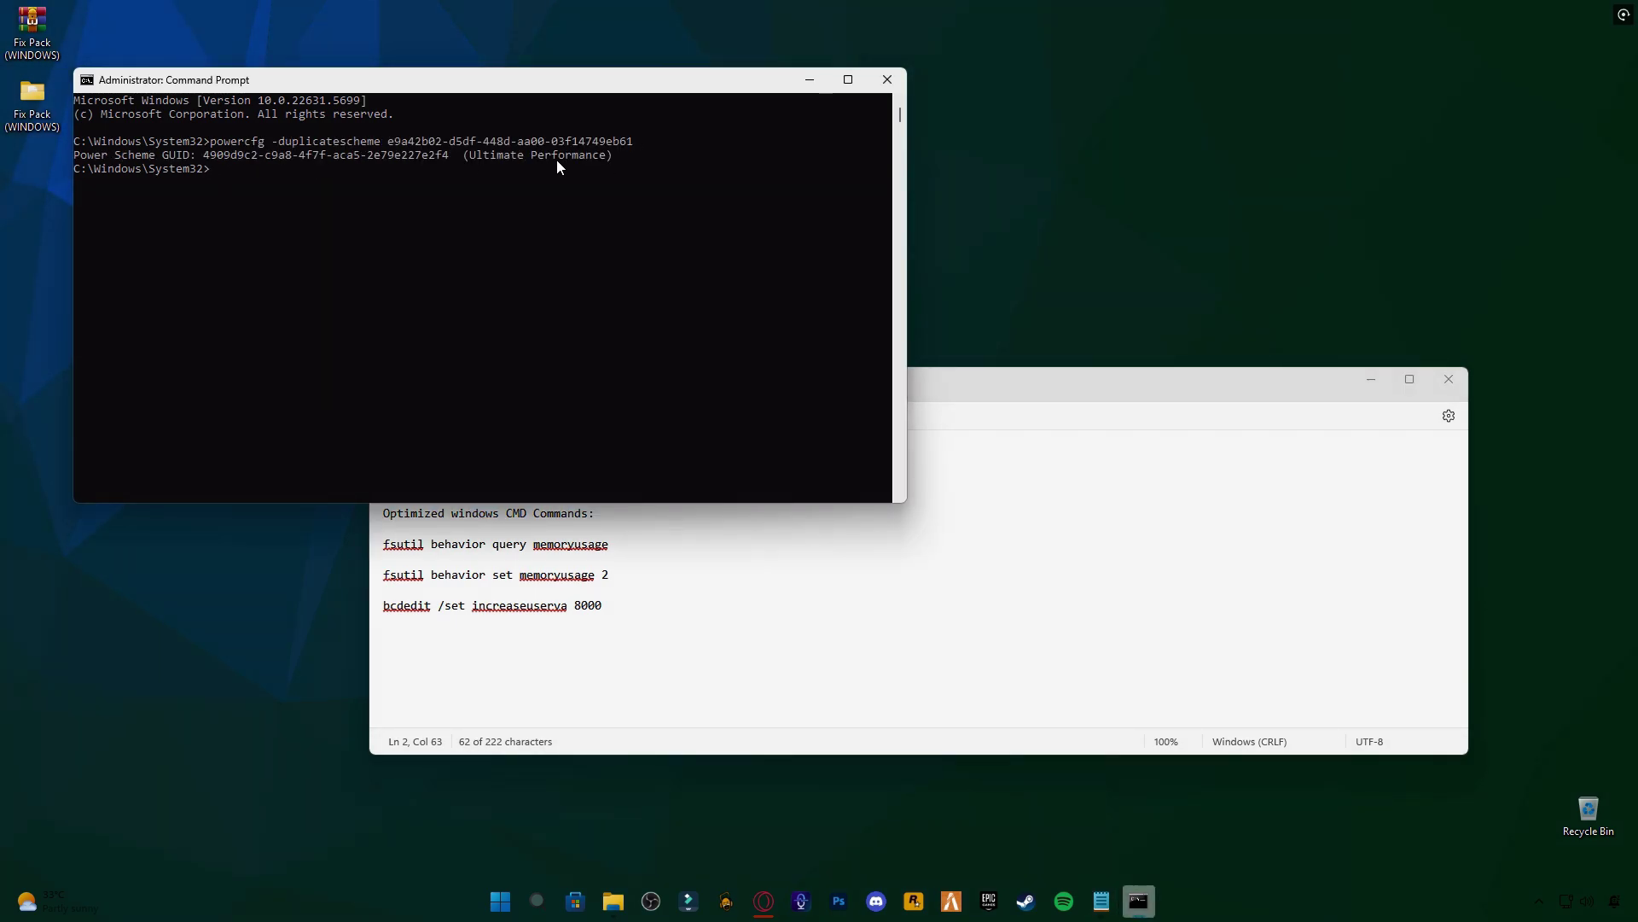
Copy the three optimization commands from cmd commands.txt into Command Prompt and run fsutil behavior query memoryusage, fsutil behavior set memoryusage 2 and bcdedit /set increaseuserva 8000.
{"action": "left_click", "coordinate": [819, 698]}
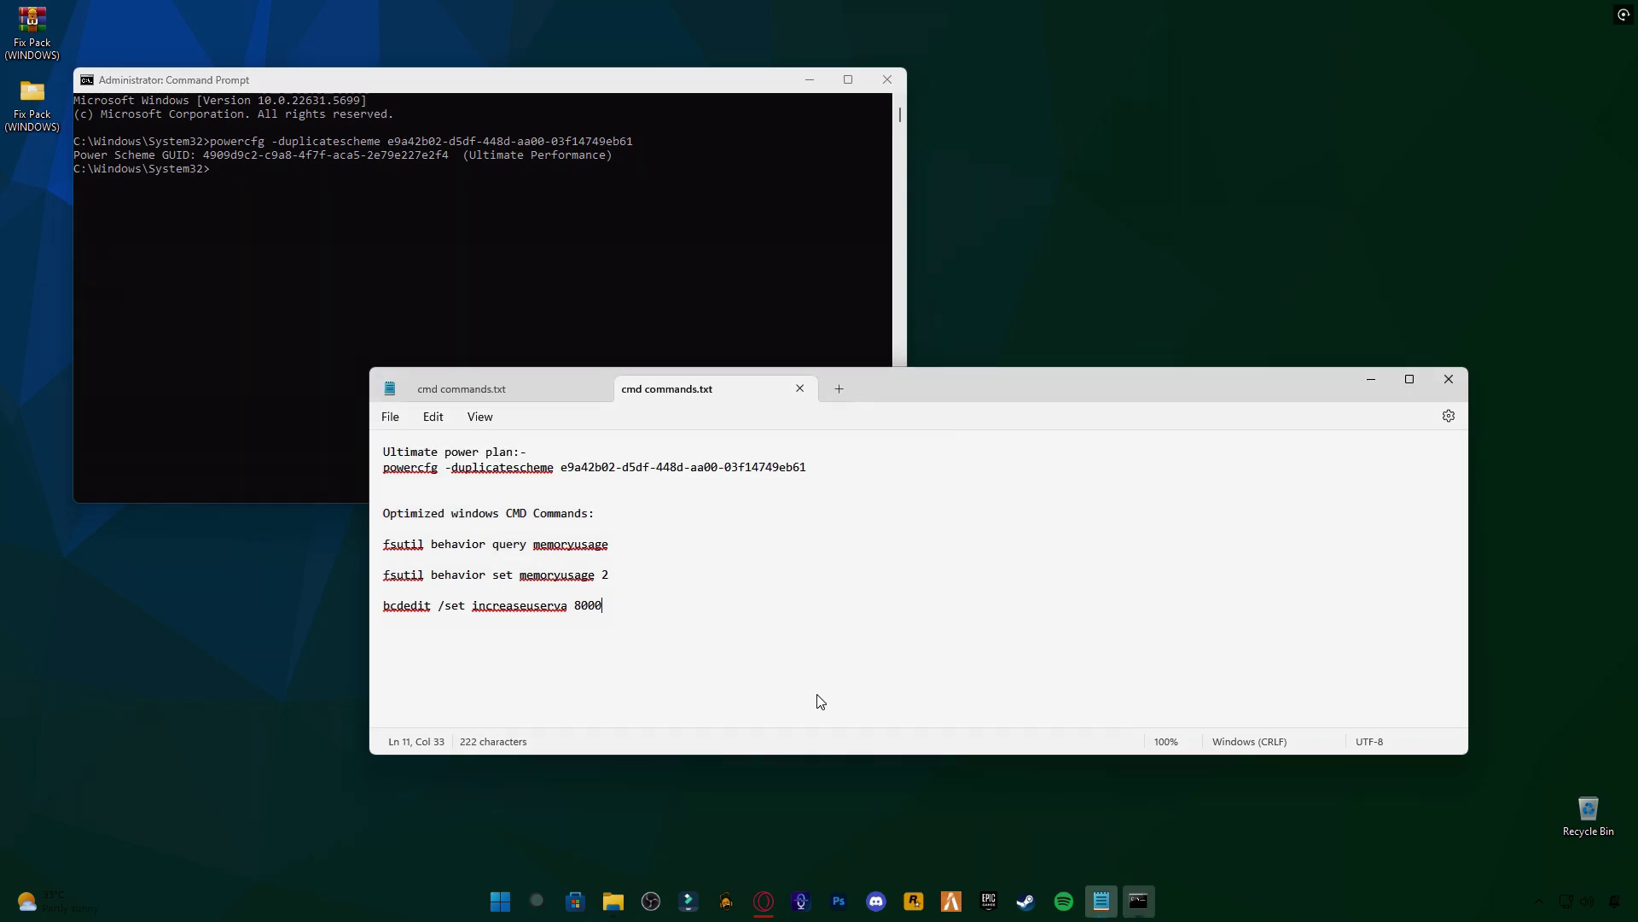
{"action": "left_click_drag", "start_coordinate": [644, 603], "coordinate": [386, 543]}
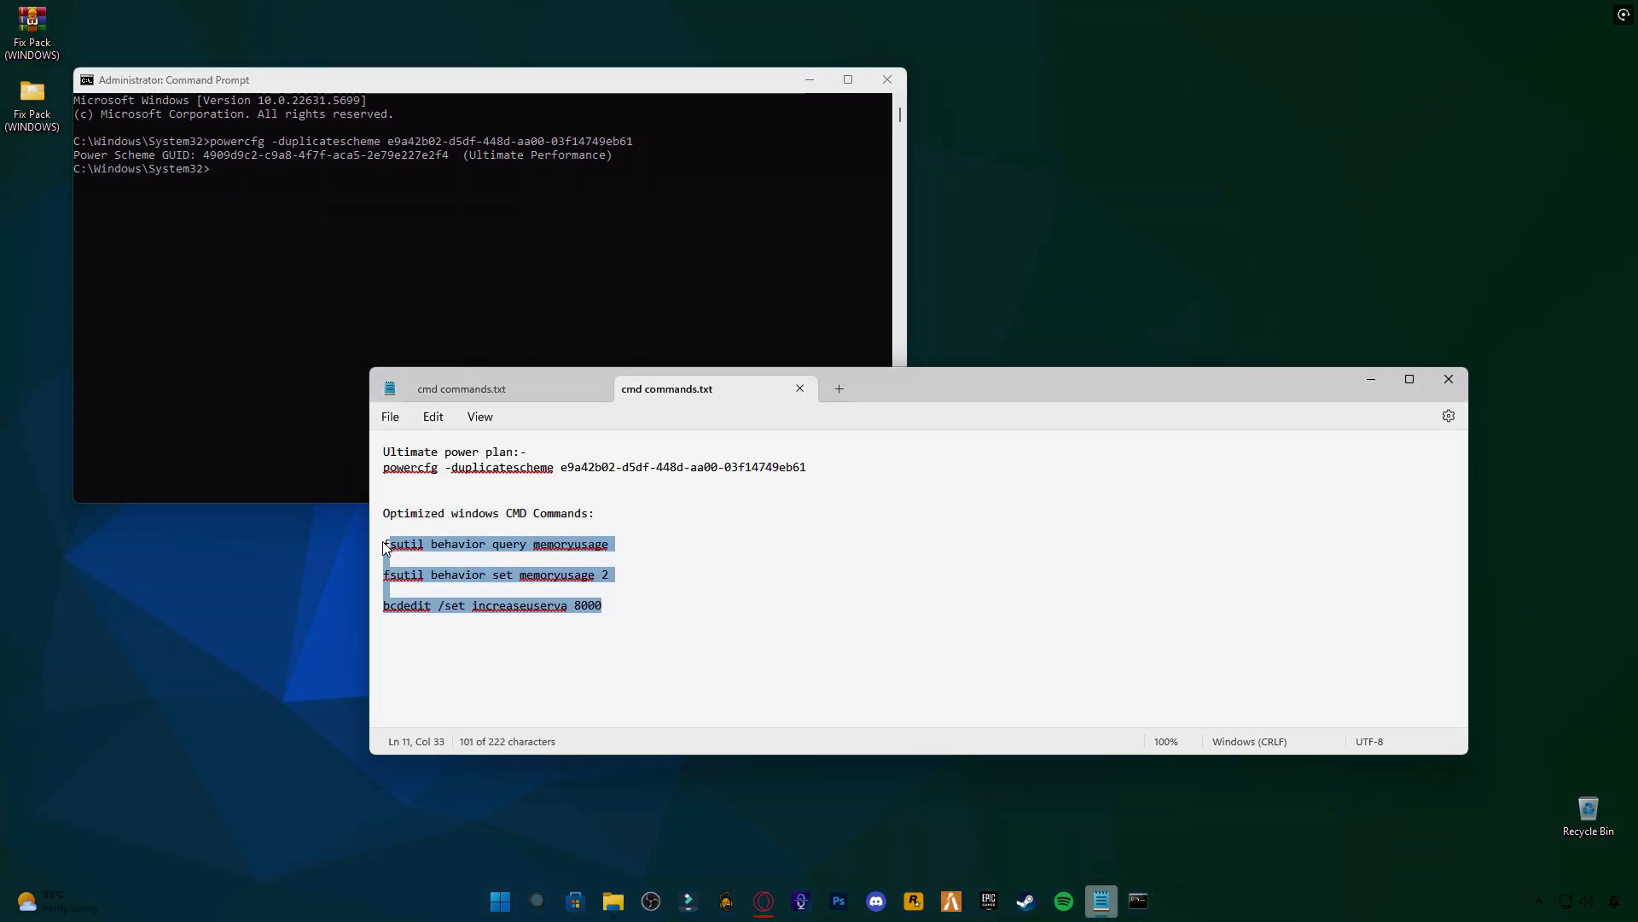
{"action": "right_click", "coordinate": [401, 548]}
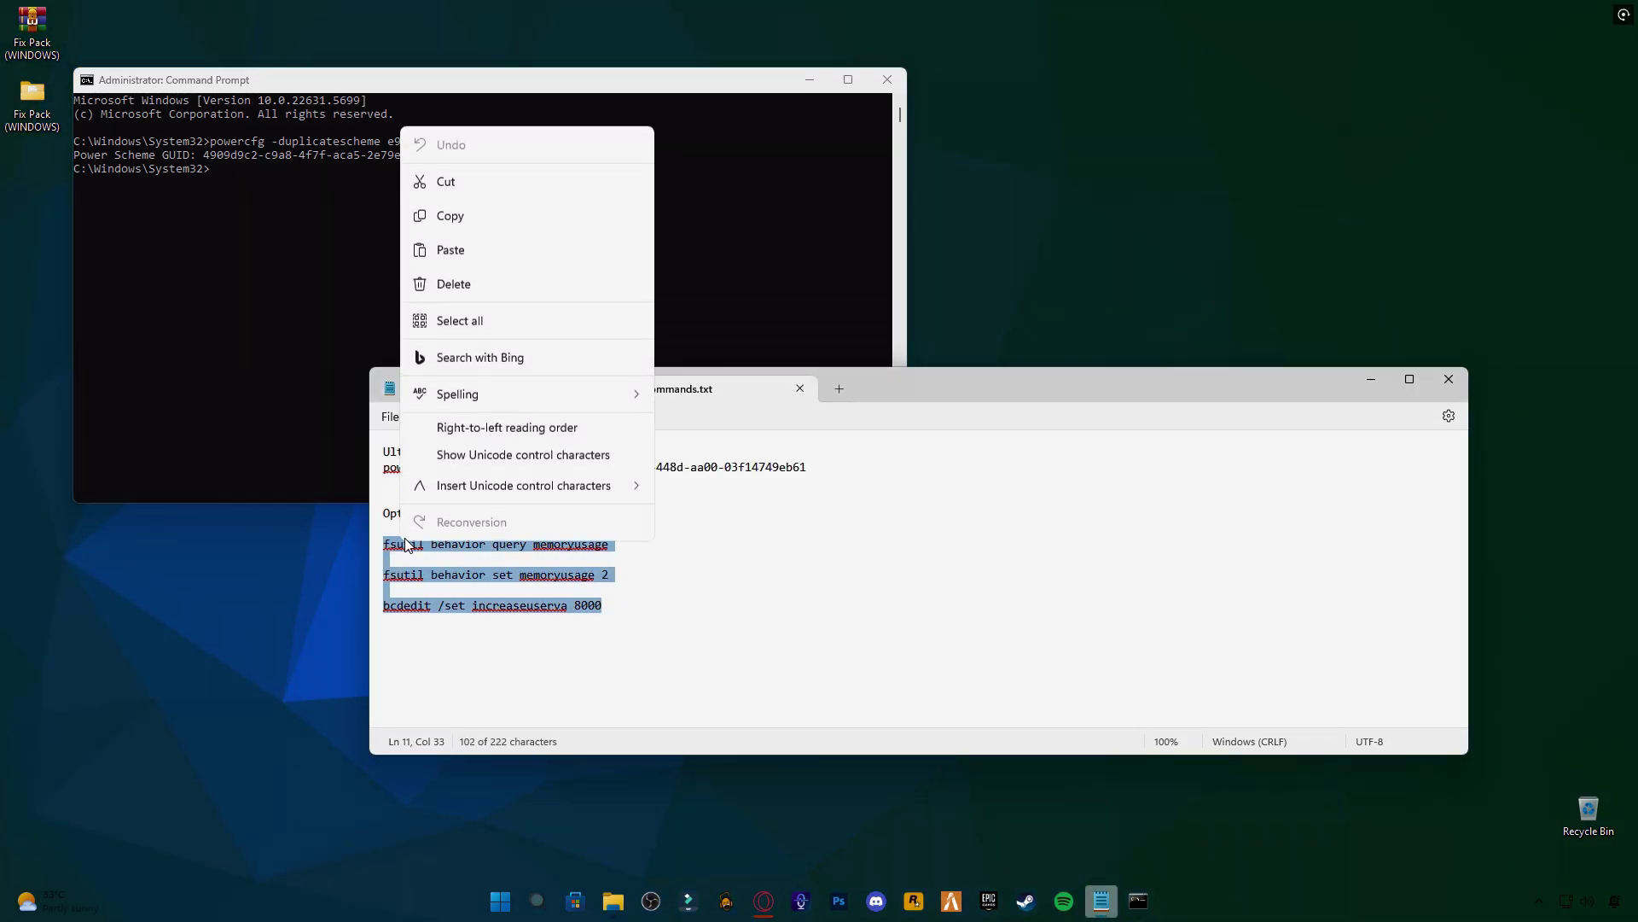
{"action": "left_click", "coordinate": [450, 216]}
{"action": "left_click", "coordinate": [214, 203]}
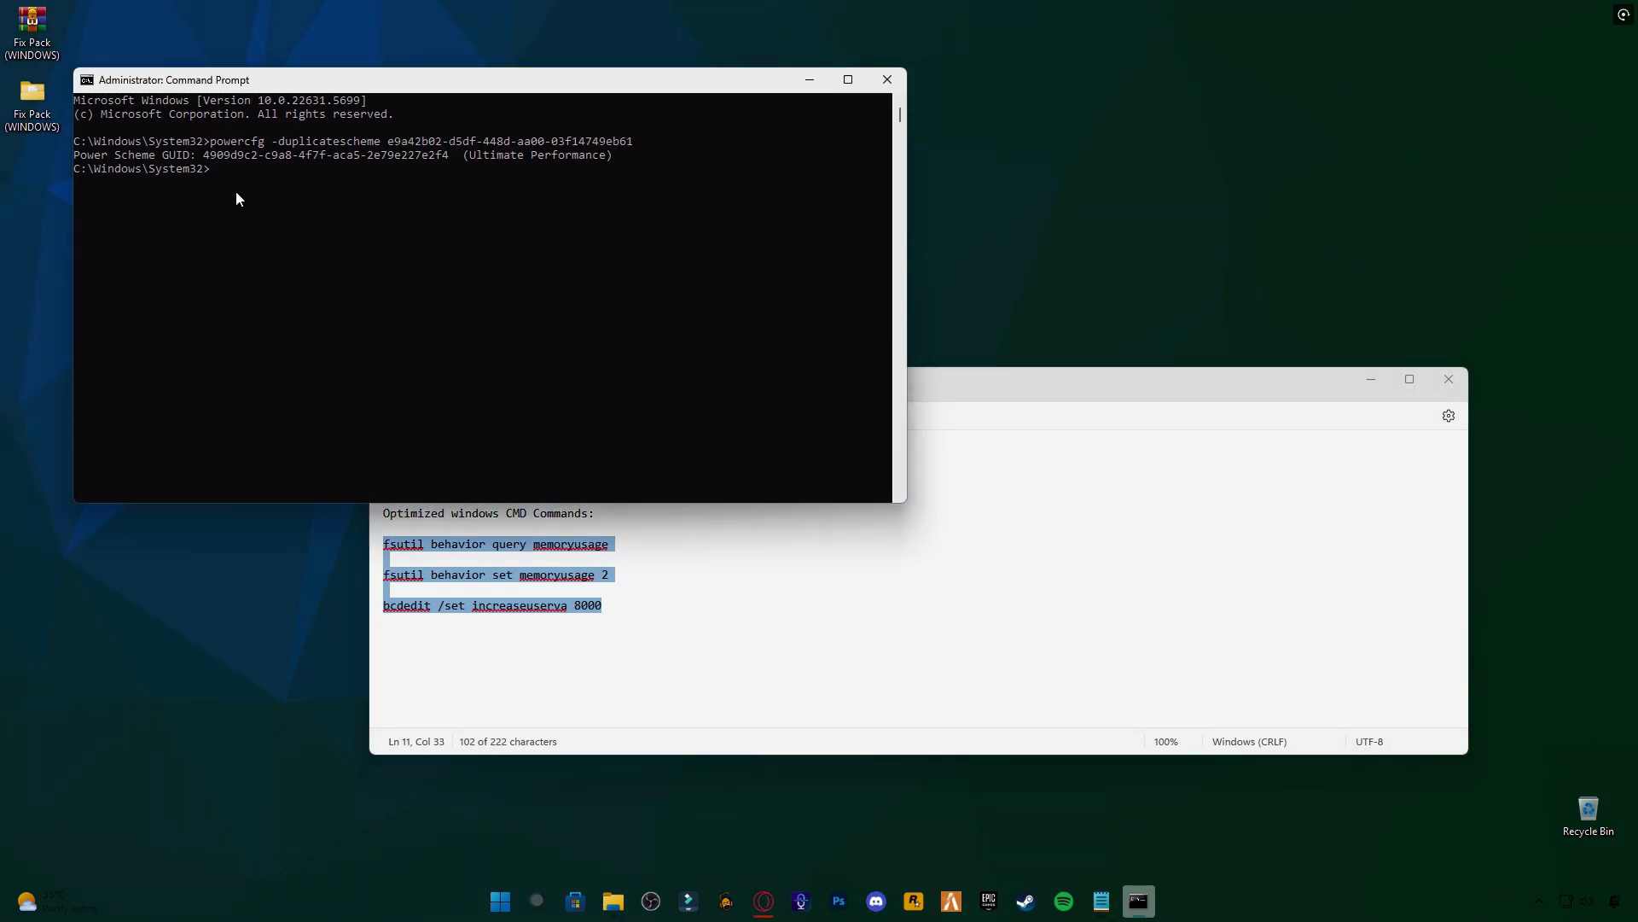
{"action": "right_click", "coordinate": [236, 198]}
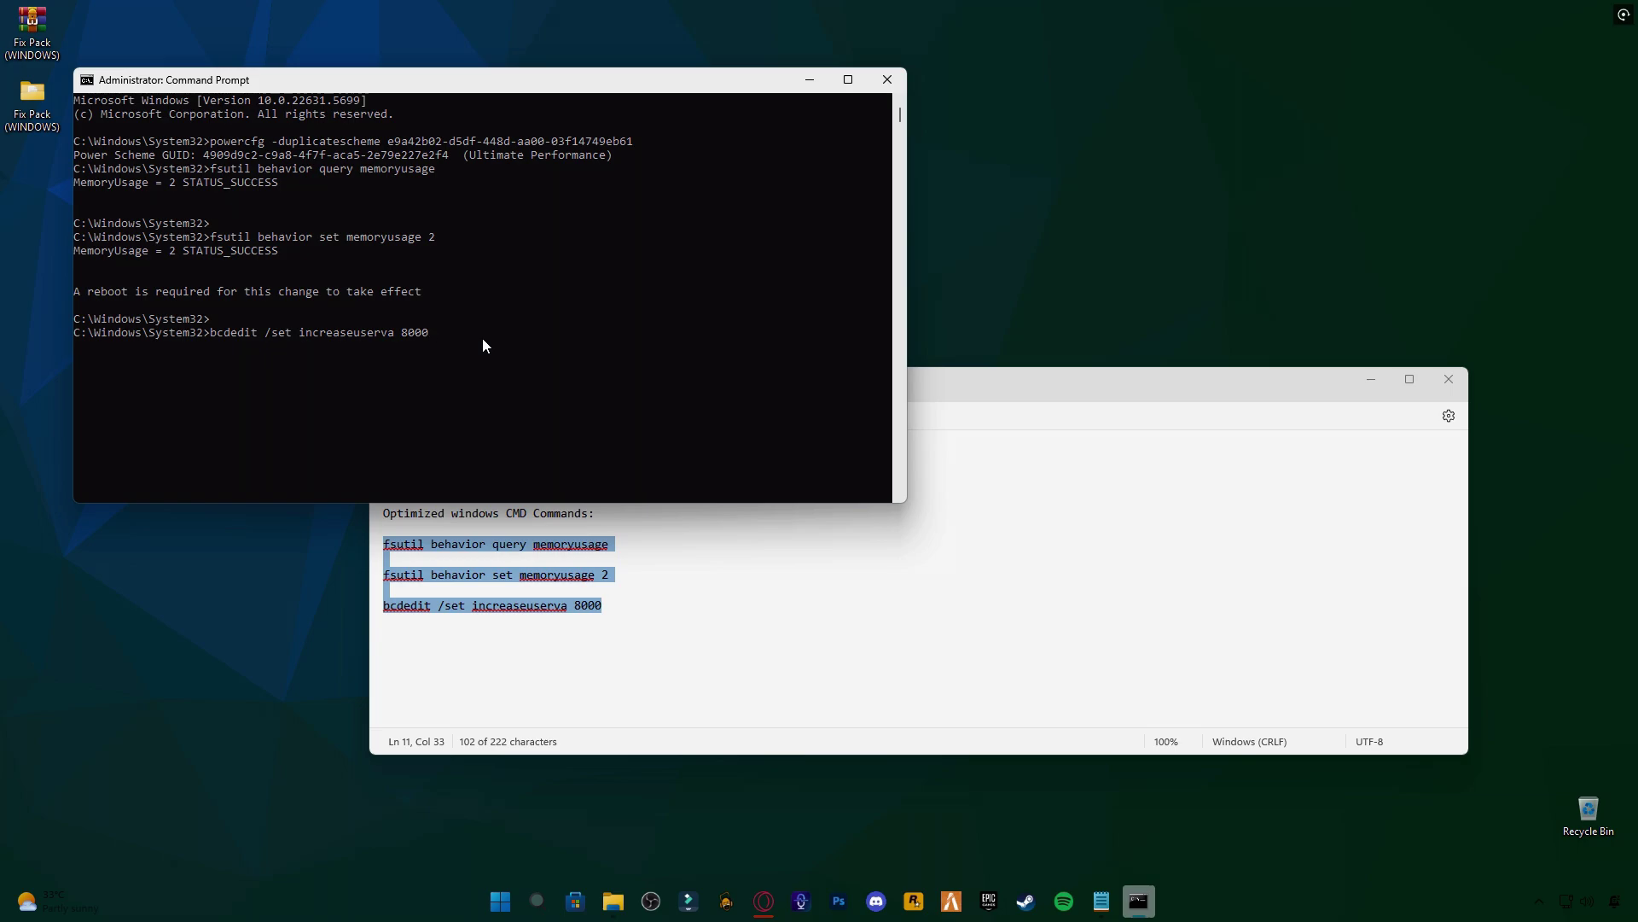
{"action": "key", "text": "Return"}
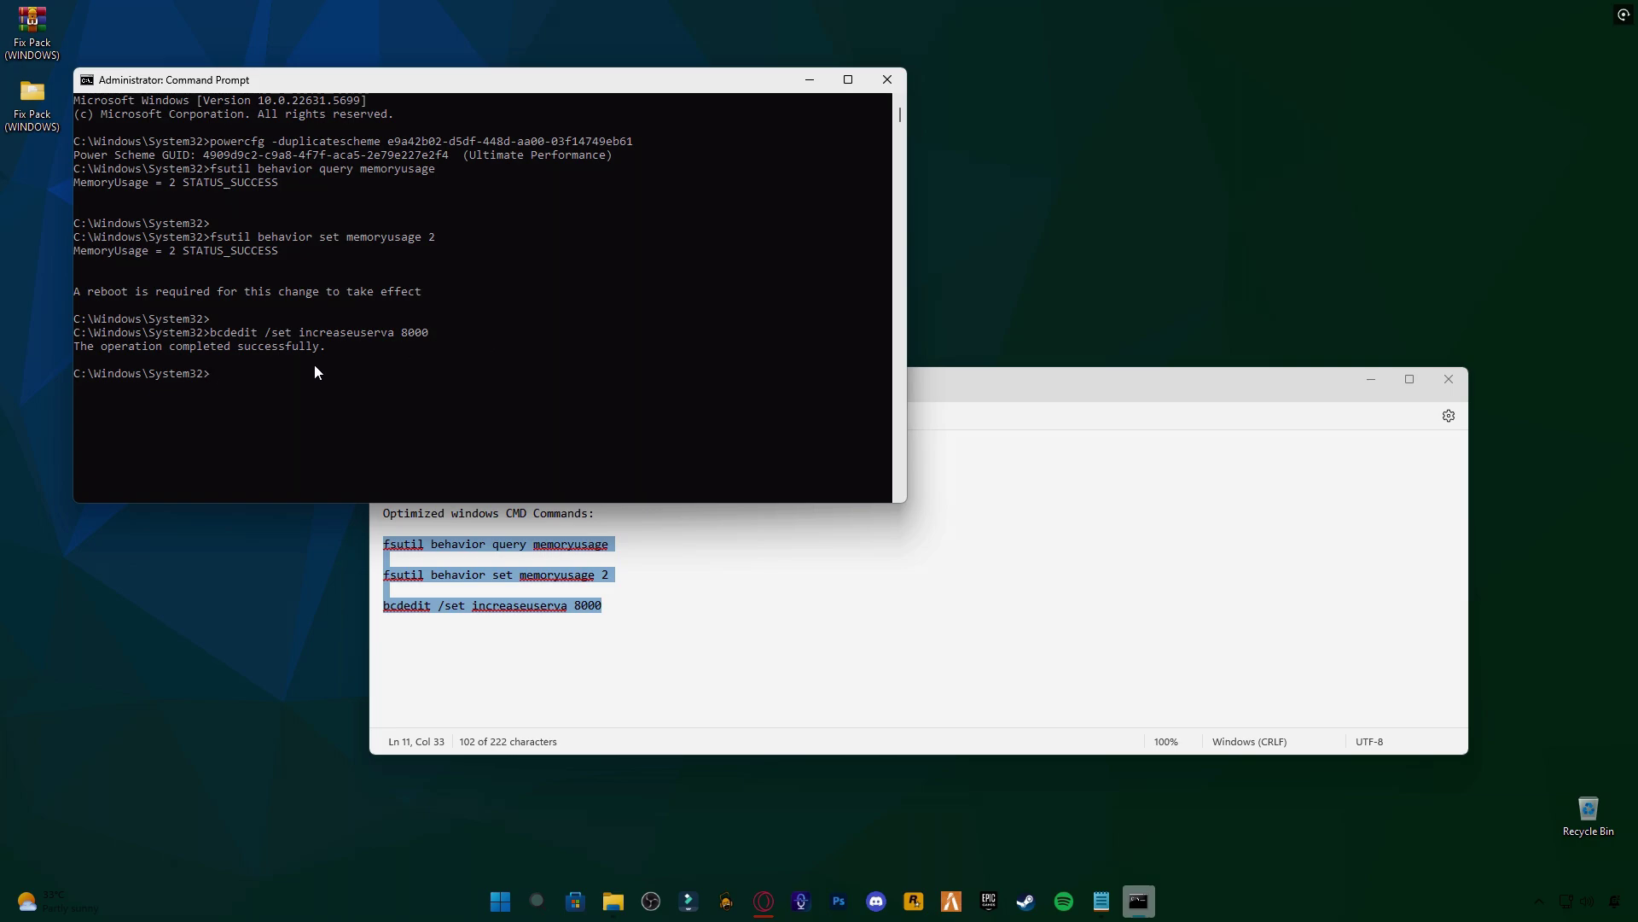
Exit Command Prompt with the exit command and close the cmd commands text file.
{"action": "type", "text": "exit"}
{"action": "key", "text": "Return"}
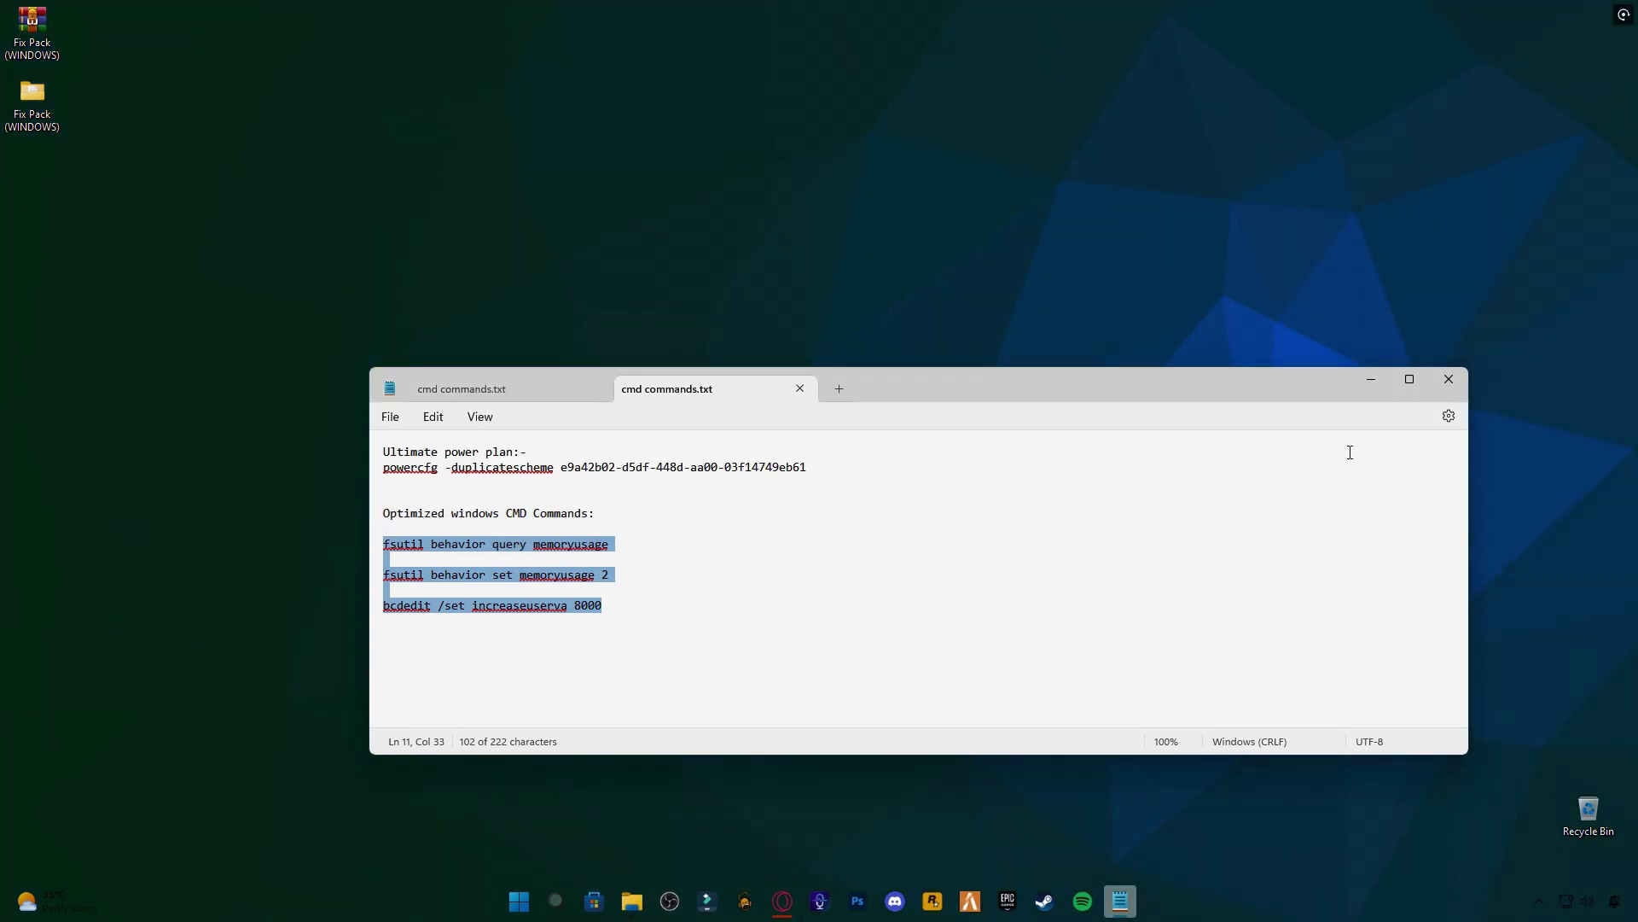
{"action": "left_click", "coordinate": [1448, 379]}
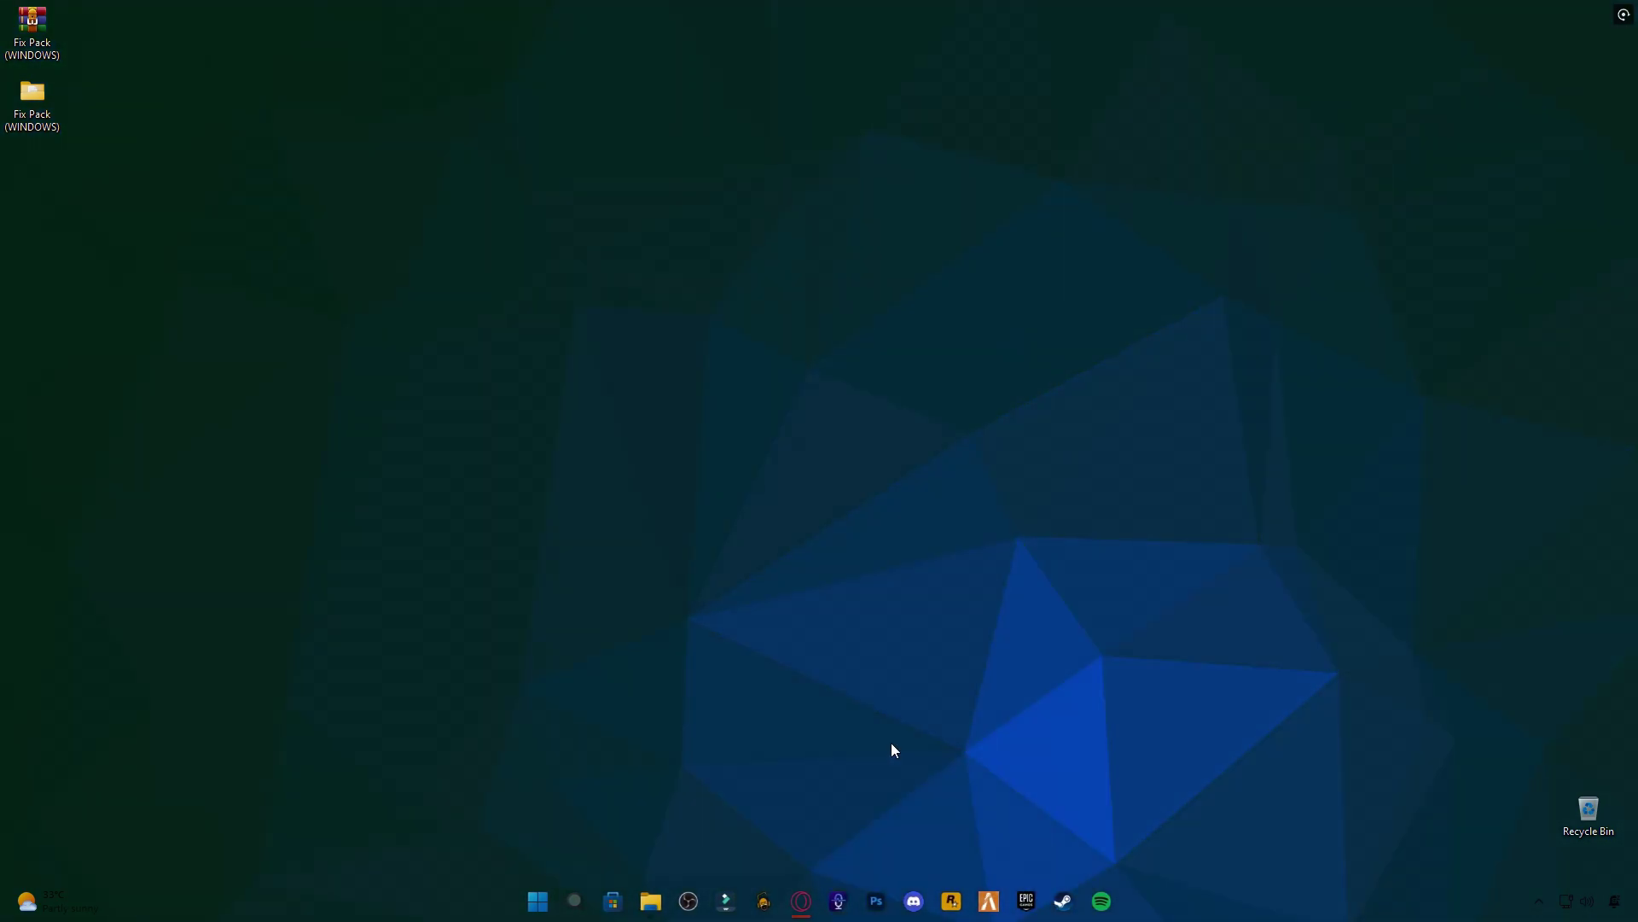
Launch FiveM from the desktop.
{"action": "left_click", "coordinate": [989, 903]}
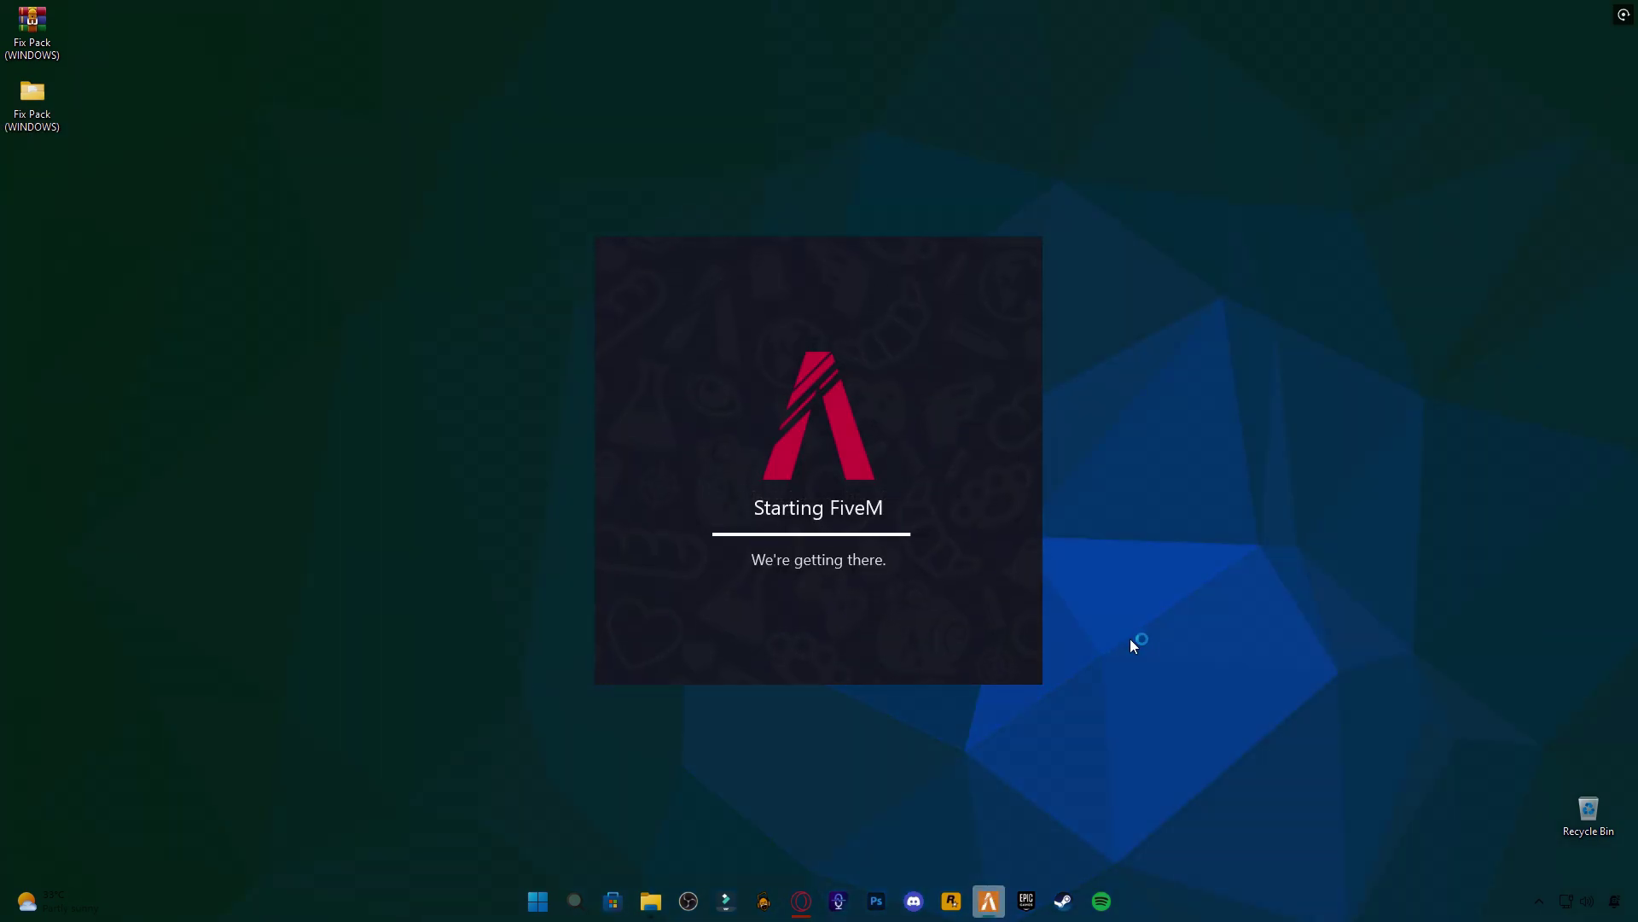